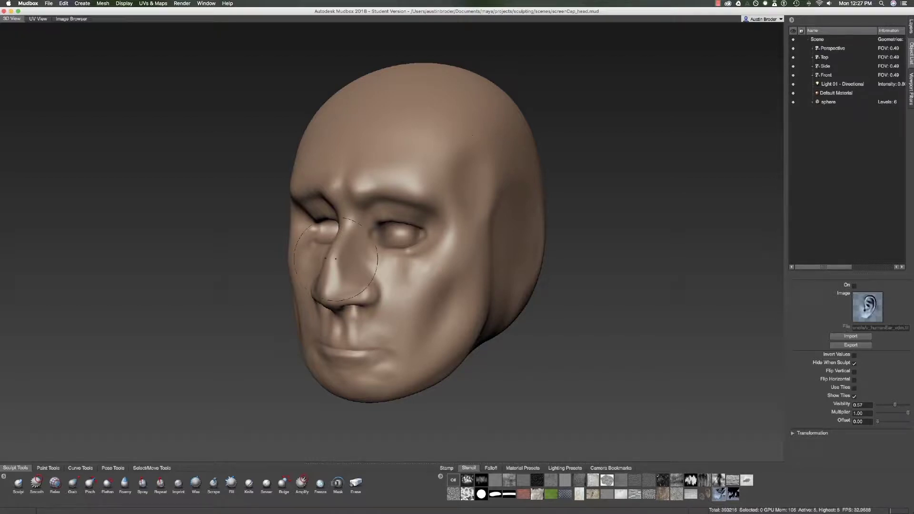
- Send the sphere head mesh to Maya as a new scene at its current level, discarding the unsaved untitled scene
{"action": "left_click", "coordinate": [828, 102]}
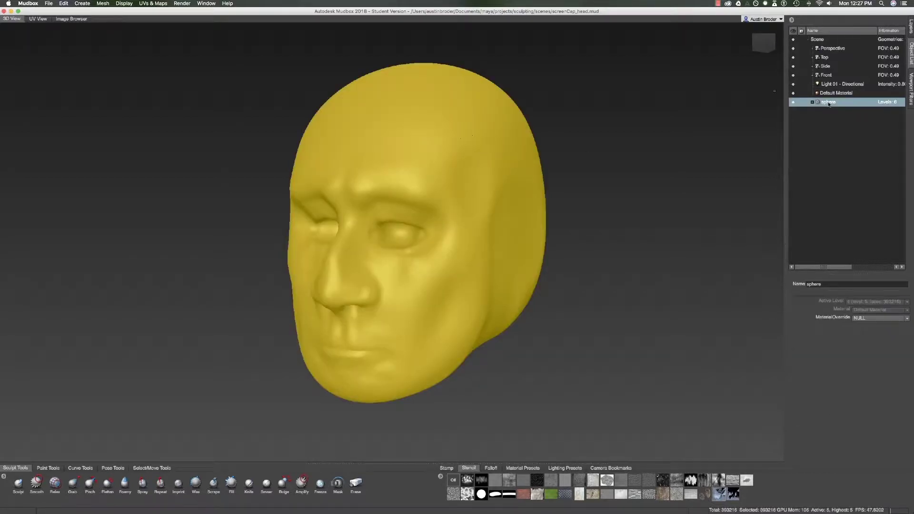
{"action": "left_click", "coordinate": [48, 4]}
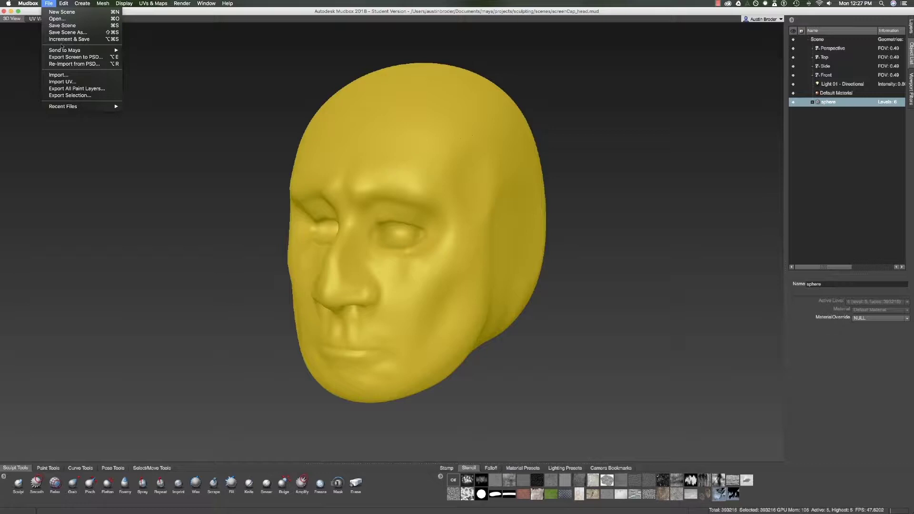
{"action": "mouse_move", "coordinate": [71, 50]}
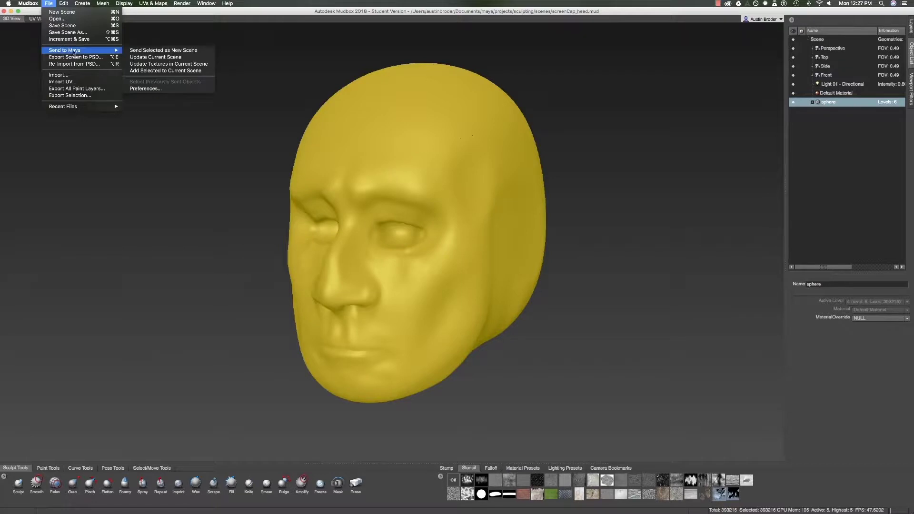
{"action": "left_click", "coordinate": [155, 50]}
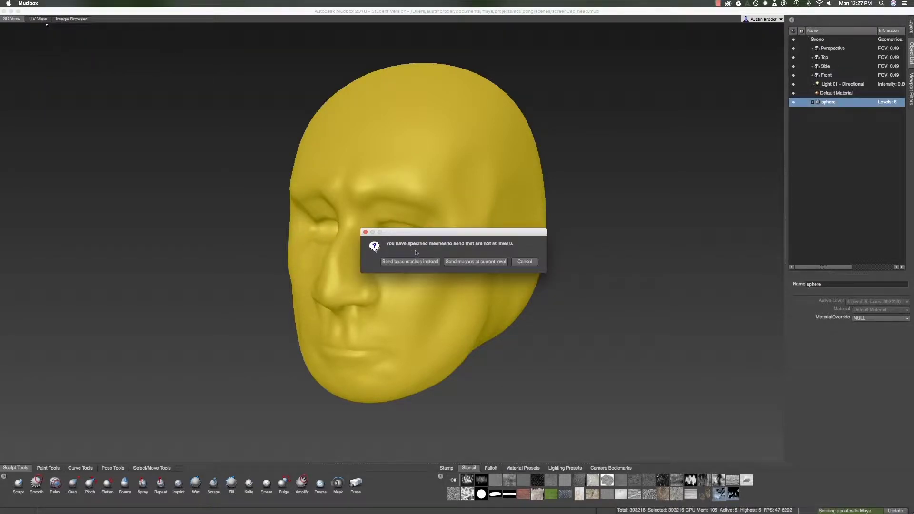
{"action": "left_click", "coordinate": [455, 261]}
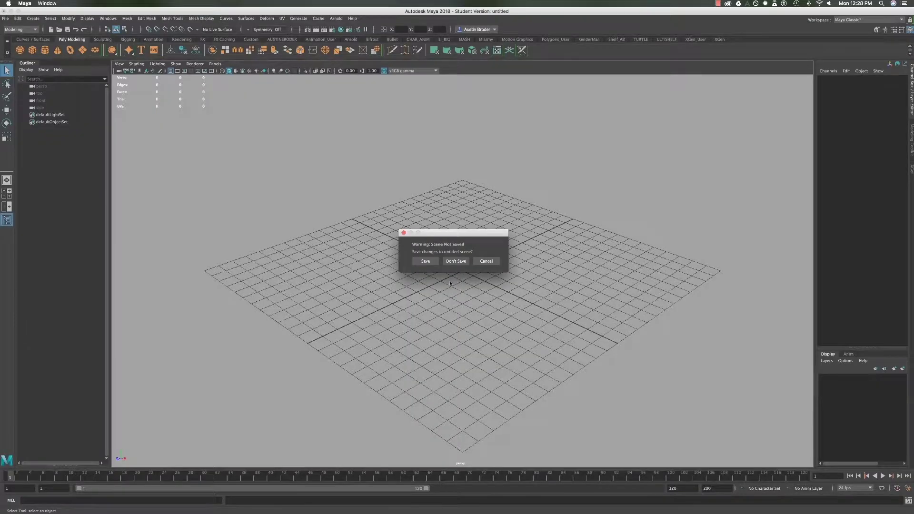
{"action": "left_click", "coordinate": [455, 261]}
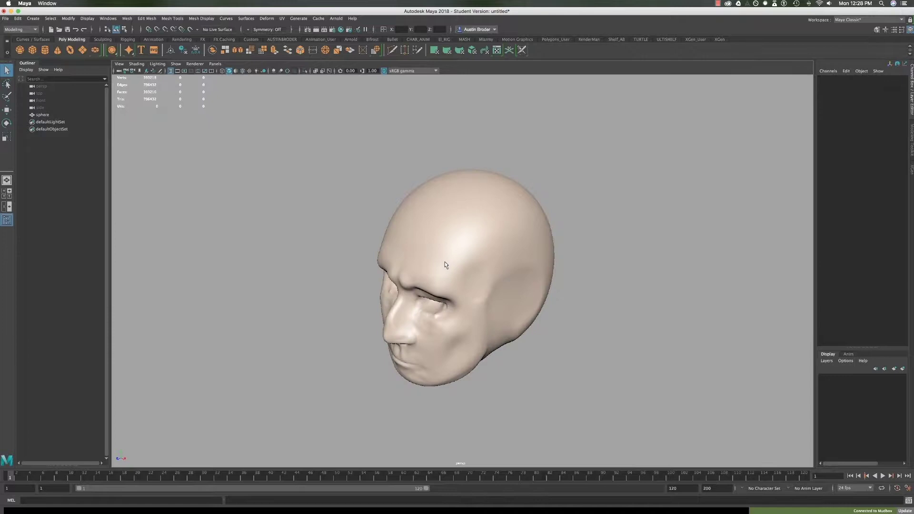
{"action": "left_click_drag", "start_coordinate": [475, 293], "coordinate": [498, 283], "text": "alt"}
{"action": "left_click", "coordinate": [533, 284]}
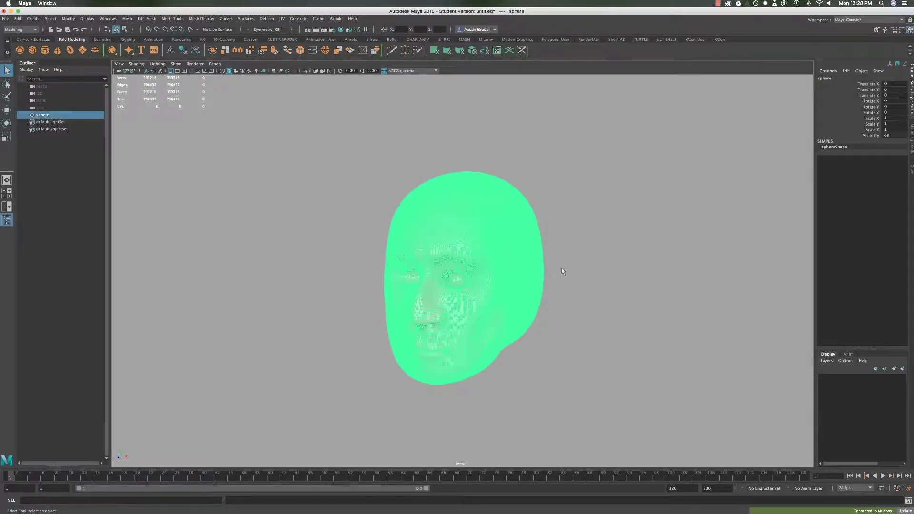
{"action": "left_click_drag", "start_coordinate": [409, 264], "coordinate": [495, 218], "text": "alt"}
{"action": "right_click_drag", "start_coordinate": [495, 218], "coordinate": [561, 224], "text": "alt"}
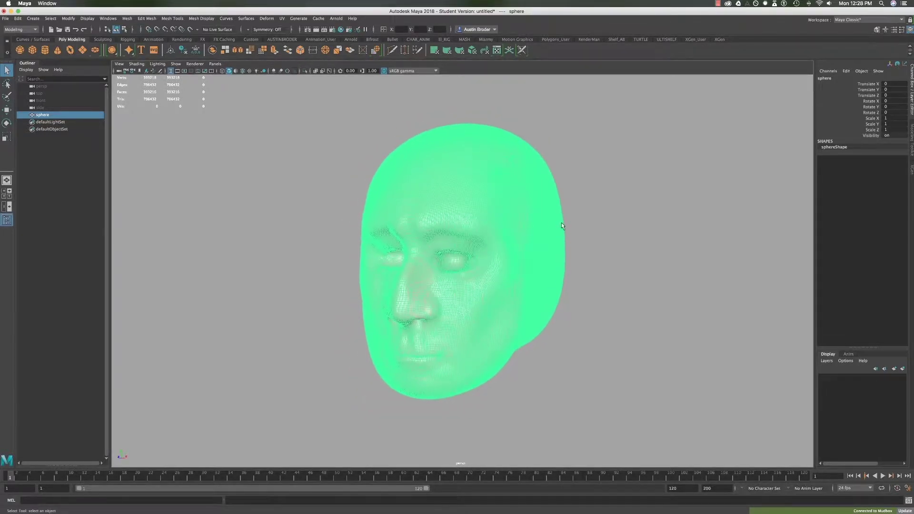
{"action": "left_click", "coordinate": [586, 243]}
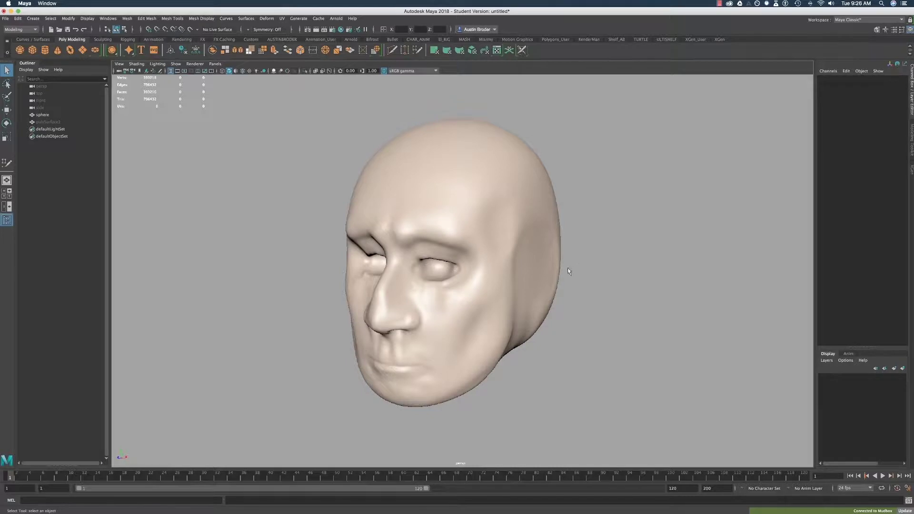
{"action": "left_click_drag", "start_coordinate": [568, 270], "coordinate": [570, 273], "text": "alt"}
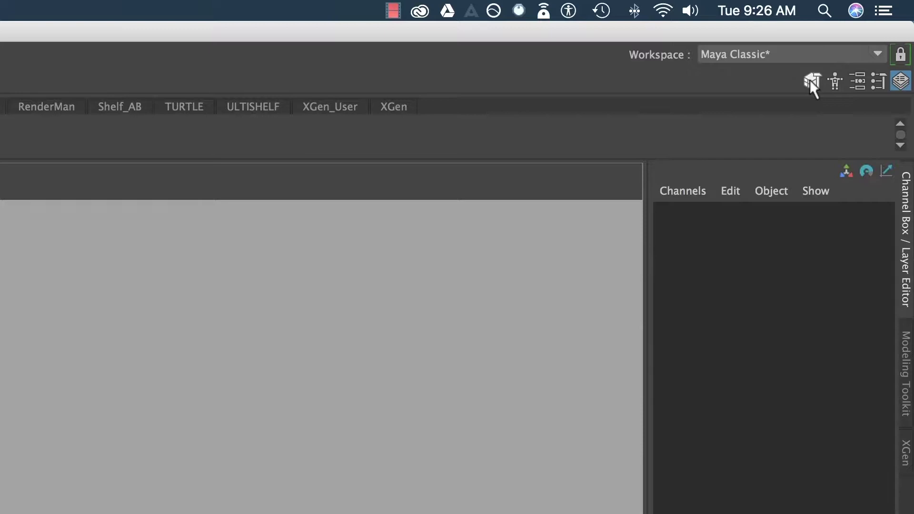
- With the Modeling Toolkit shown, make the head mesh the live surface and set symmetry to Object X
{"action": "left_click", "coordinate": [810, 81]}
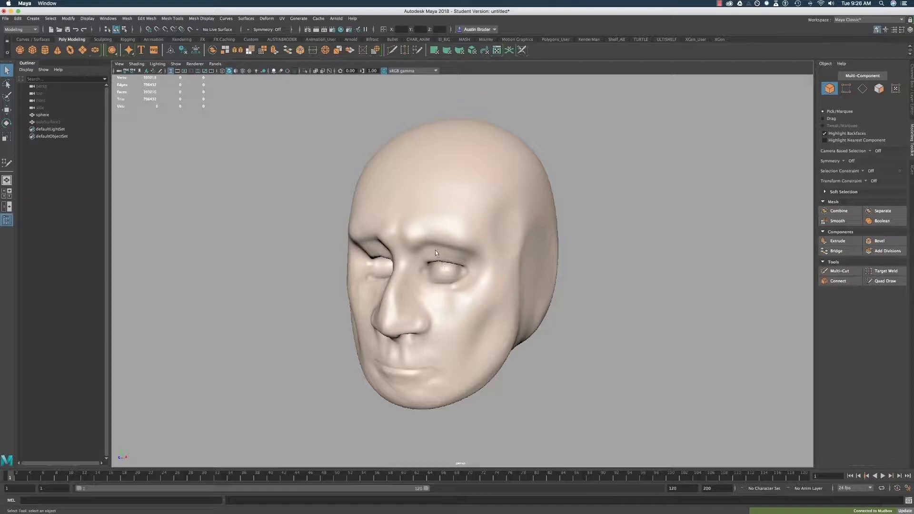
{"action": "left_click", "coordinate": [454, 212]}
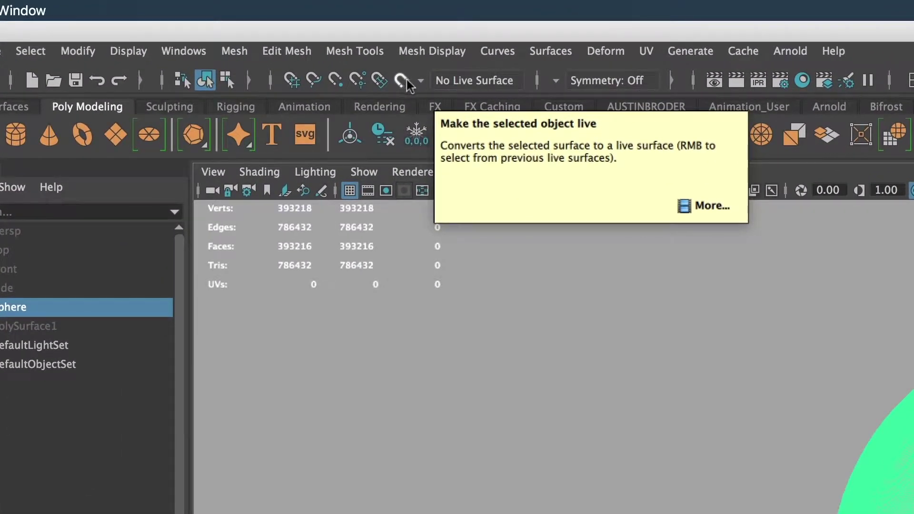
{"action": "left_click", "coordinate": [405, 81]}
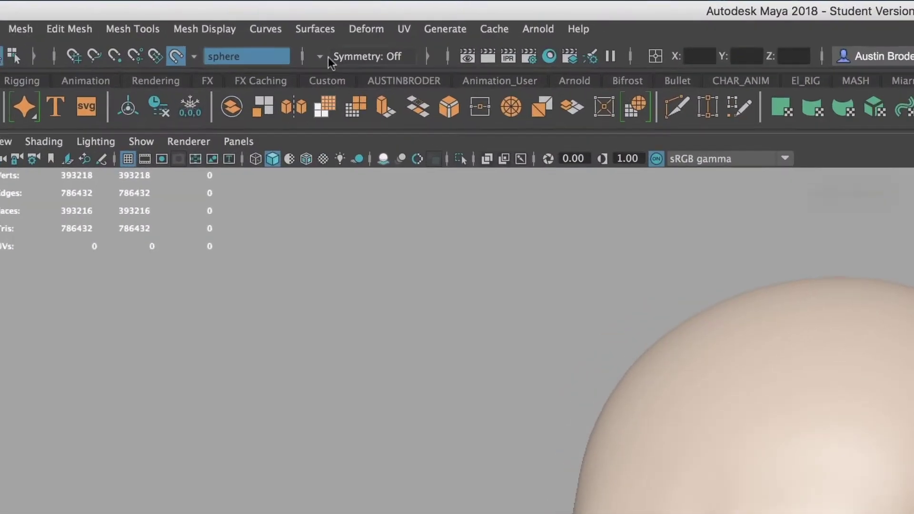
{"action": "left_click", "coordinate": [249, 30]}
{"action": "left_click", "coordinate": [277, 41]}
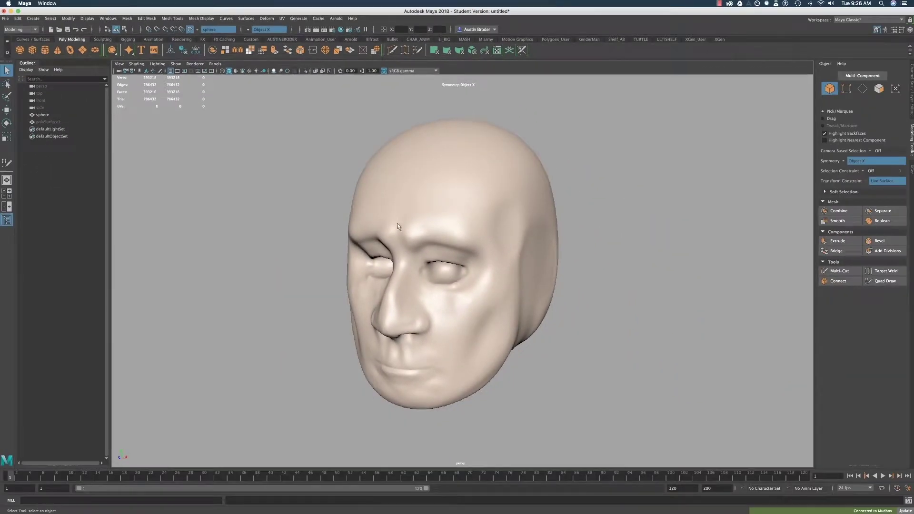
- Use Quad Draw to create a strip of three mirrored quads on the upper eyelid, following the brow
{"action": "left_click", "coordinate": [885, 281]}
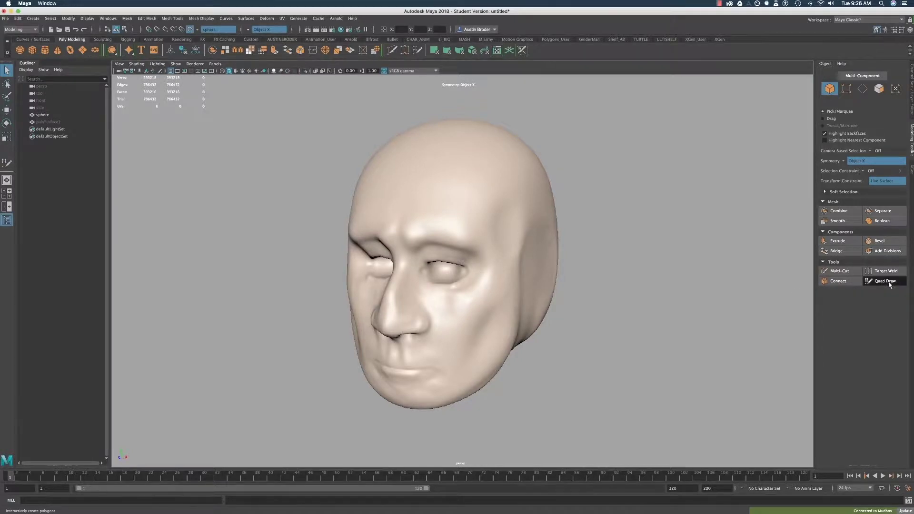
{"action": "left_click_drag", "start_coordinate": [414, 200], "coordinate": [451, 254], "text": "alt"}
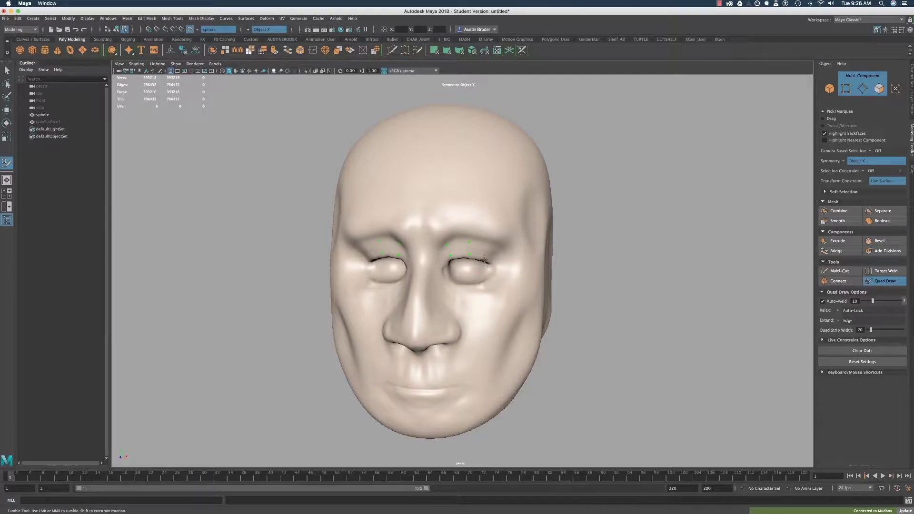
{"action": "left_click", "coordinate": [459, 248], "text": "shift"}
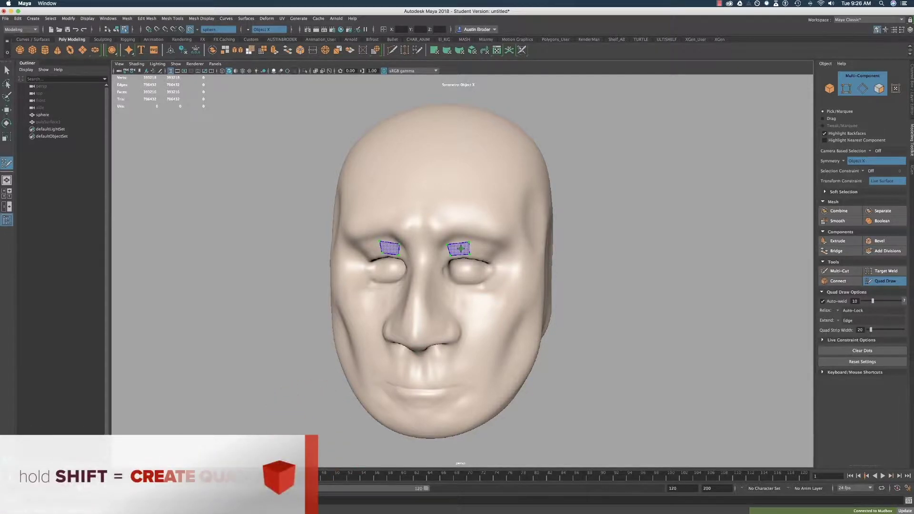
{"action": "left_click", "coordinate": [458, 247], "text": "shift"}
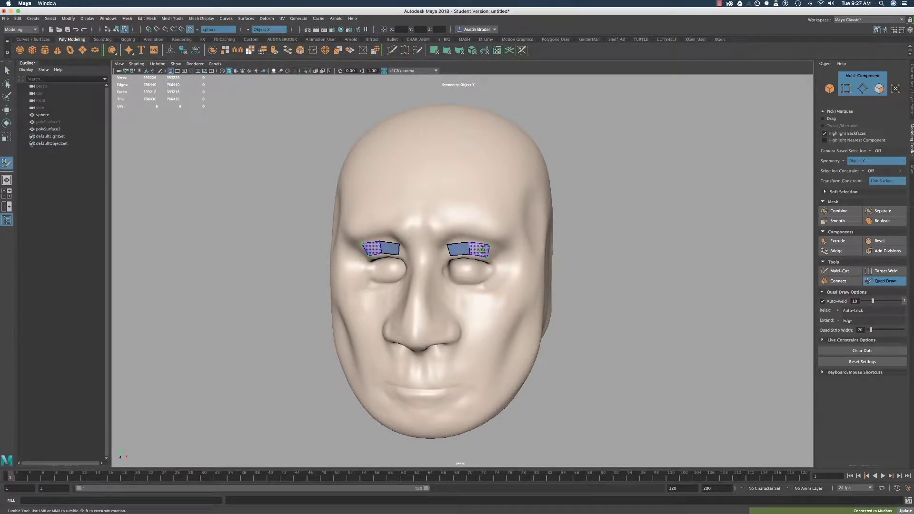
{"action": "left_click", "coordinate": [482, 250], "text": "shift"}
{"action": "left_click", "coordinate": [495, 260], "text": "shift"}
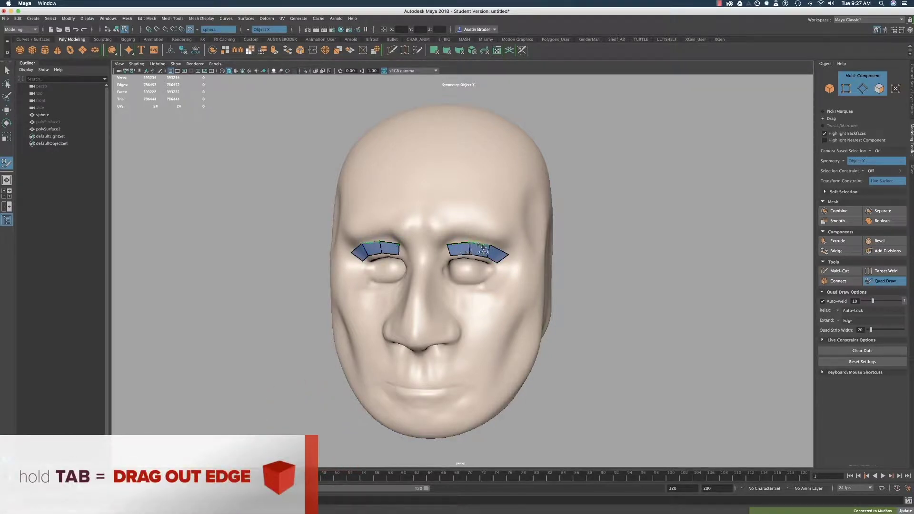
- Extend a single upper edge of the eyelid strip, undo it, and extend the strip's whole border loop outward instead
{"action": "left_click_drag", "start_coordinate": [482, 249], "coordinate": [479, 227]}
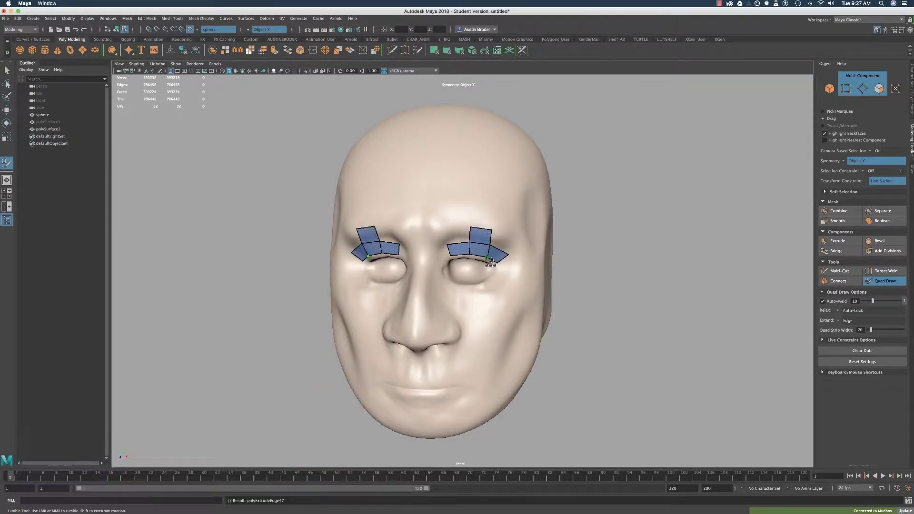
{"action": "key", "text": "z"}
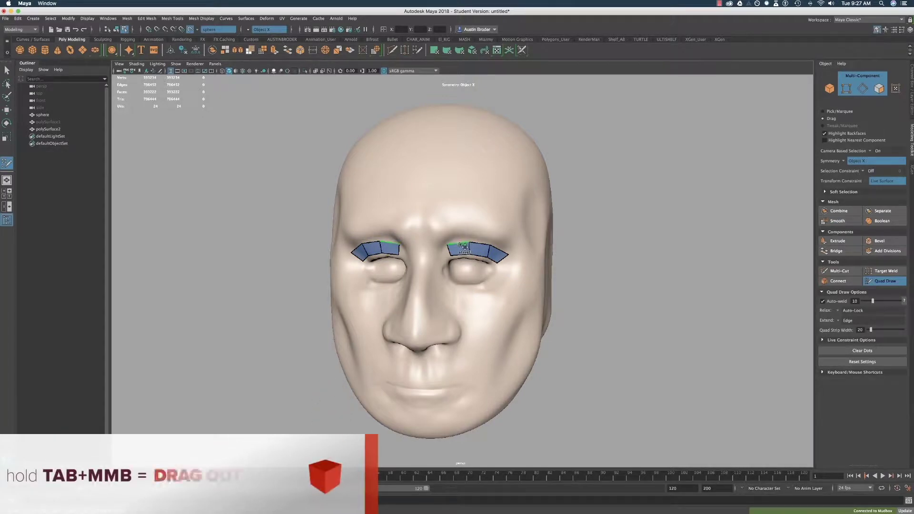
{"action": "middle_click_drag", "start_coordinate": [464, 246], "coordinate": [438, 254]}
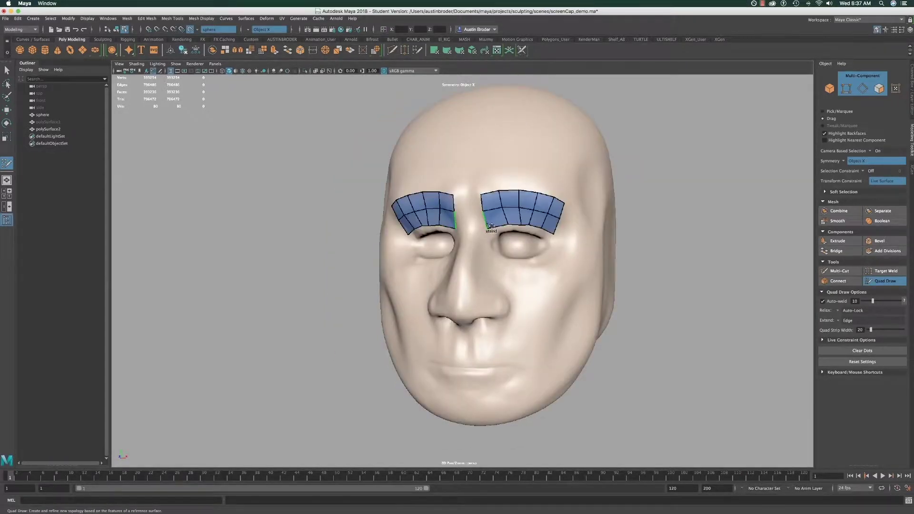
- Try to extend the brow patch's inner border across the nose bridge to the symmetry line, and undo it
{"action": "middle_click_drag", "start_coordinate": [488, 225], "coordinate": [473, 224]}
{"action": "left_click_drag", "start_coordinate": [471, 226], "coordinate": [468, 227]}
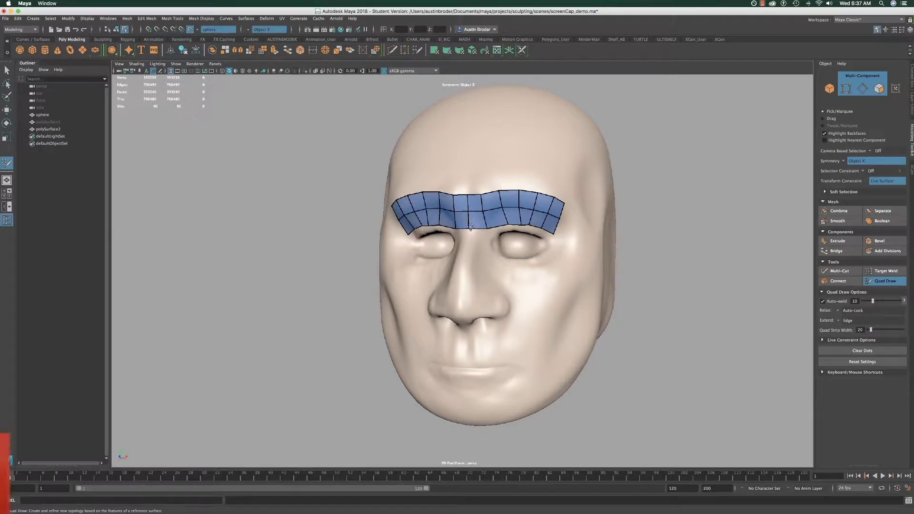
{"action": "key", "text": "super+z"}
{"action": "key", "text": "super+z"}
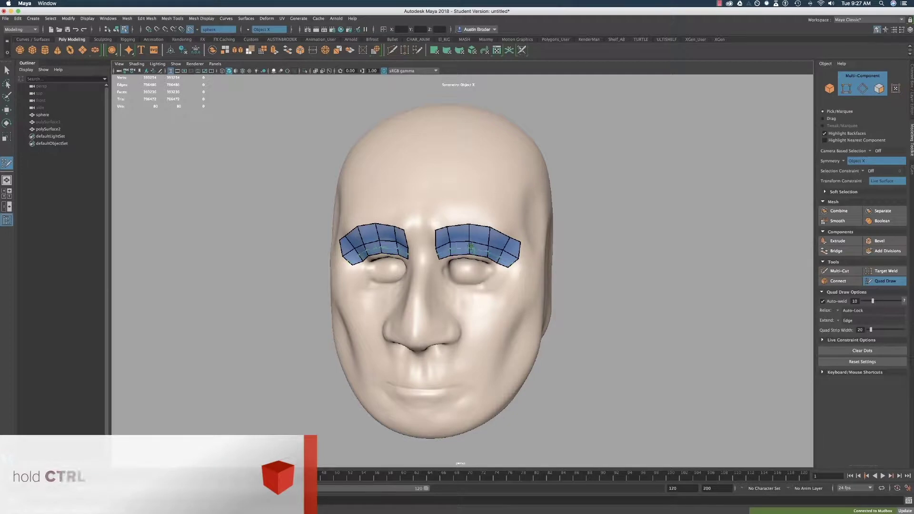
- Insert two crosswise edge loops into the brow patch above the eye
{"action": "key", "text": "ctrl"}
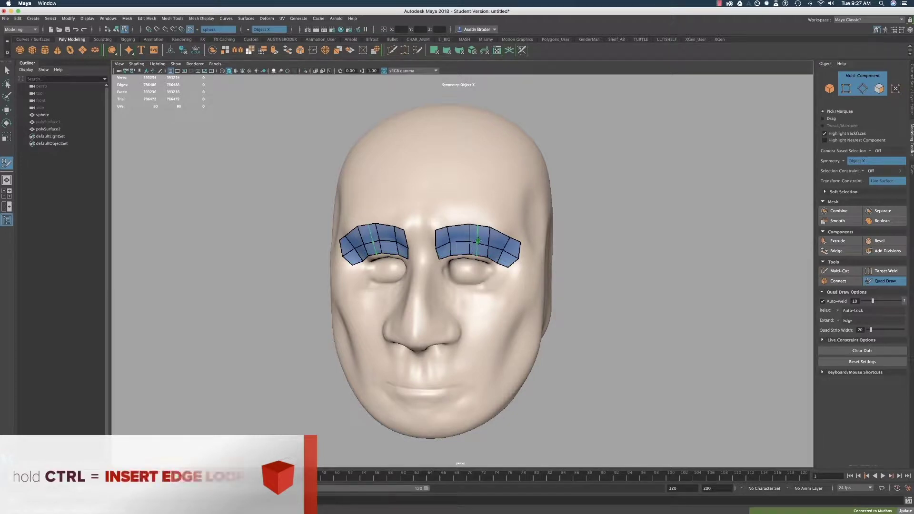
{"action": "left_click", "coordinate": [478, 242], "text": "ctrl"}
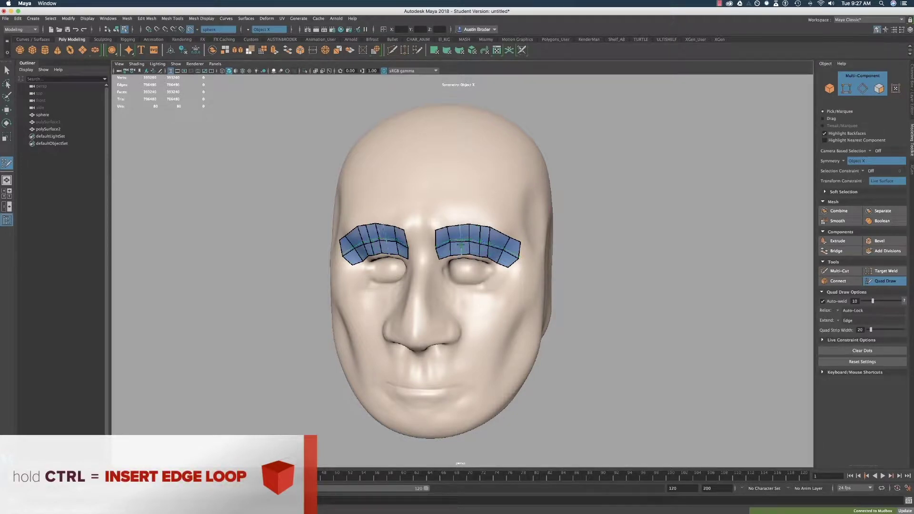
{"action": "left_click", "coordinate": [460, 245], "text": "ctrl"}
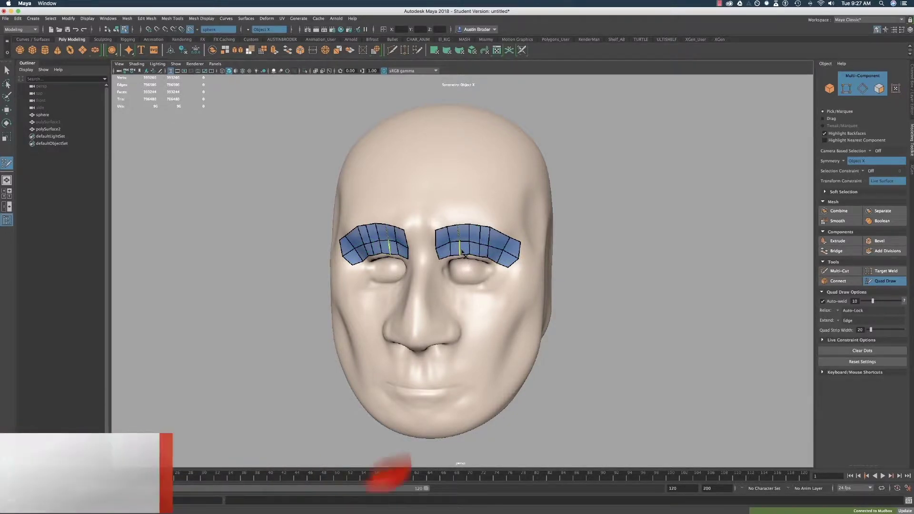
- Try removing the inserted crosswise edge loops and the patch's middle lengthwise edge loop
{"action": "left_click", "coordinate": [460, 250], "text": "ctrl+shift"}
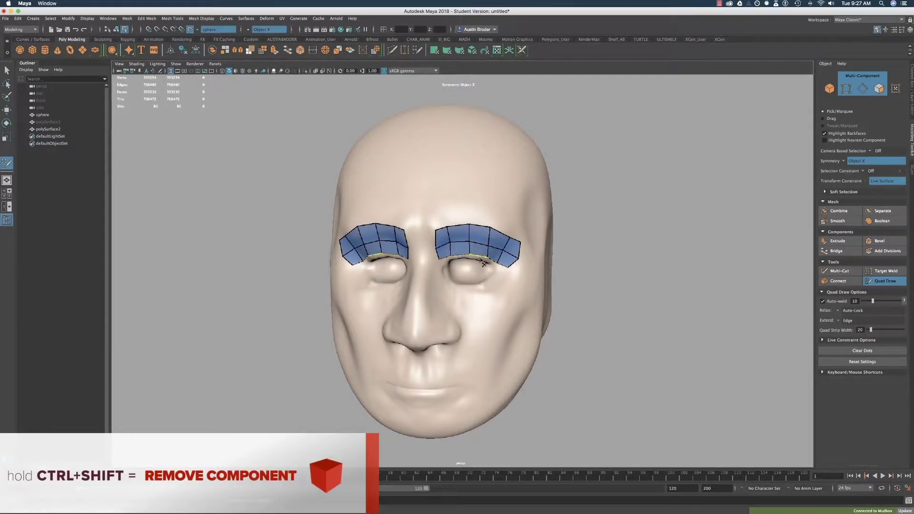
{"action": "left_click", "coordinate": [483, 247], "text": "ctrl+shift"}
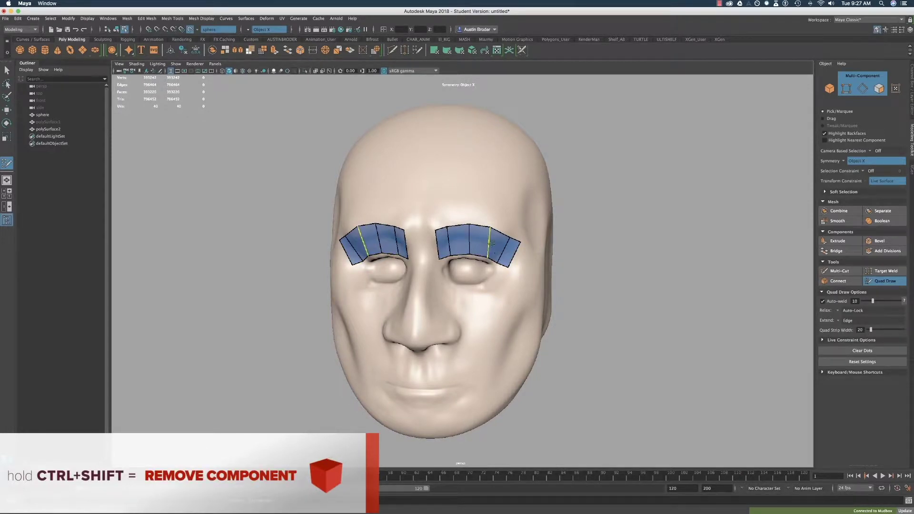
{"action": "left_click_drag", "start_coordinate": [490, 243], "coordinate": [505, 270], "text": "alt"}
{"action": "left_click", "coordinate": [394, 258], "text": "ctrl"}
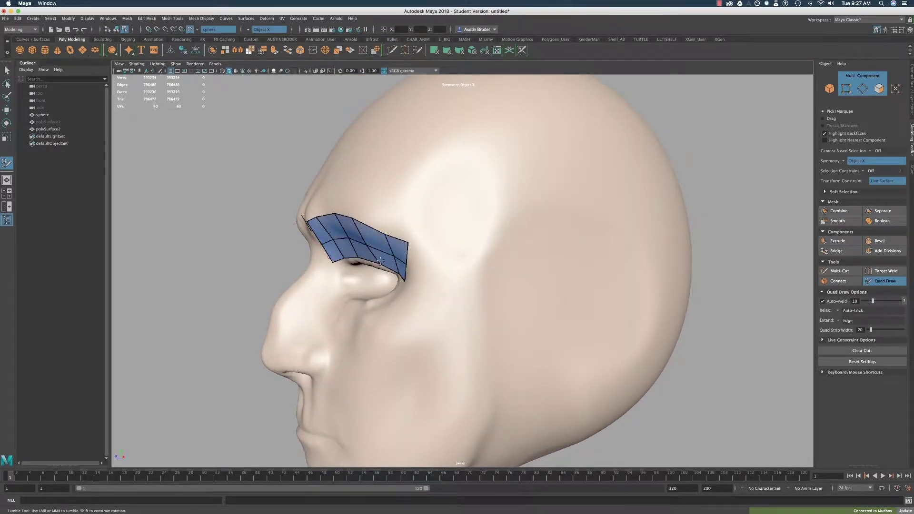
{"action": "left_click_drag", "start_coordinate": [381, 261], "coordinate": [452, 267], "text": "alt"}
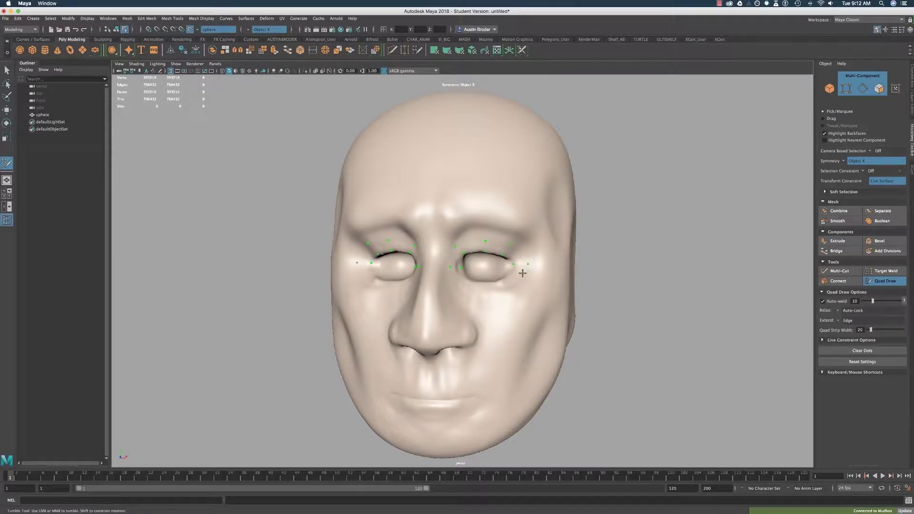
- Build two concentric rings of mirrored quads around the eye sockets with Quad Draw
{"action": "left_click_drag", "start_coordinate": [517, 259], "coordinate": [456, 262], "text": "shift"}
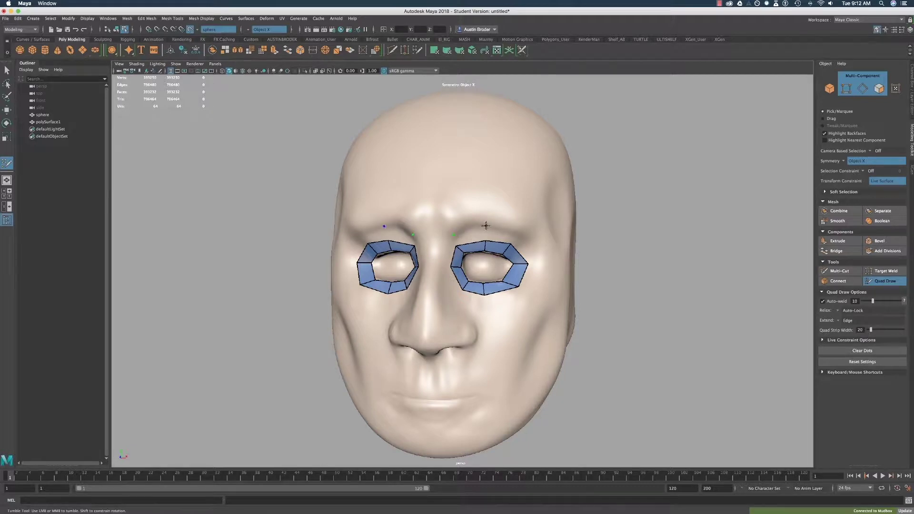
{"action": "left_click", "coordinate": [537, 262]}
{"action": "left_click", "coordinate": [522, 251], "text": "shift"}
{"action": "left_click", "coordinate": [499, 235], "text": "shift"}
{"action": "left_click", "coordinate": [470, 236], "text": "shift"}
{"action": "left_click", "coordinate": [441, 264]}
{"action": "left_click", "coordinate": [449, 250], "text": "shift"}
{"action": "left_click_drag", "start_coordinate": [454, 234], "coordinate": [457, 267]}
{"action": "left_click", "coordinate": [483, 254], "text": "shift"}
{"action": "left_click", "coordinate": [456, 272], "text": "shift"}
{"action": "left_click", "coordinate": [422, 273], "text": "shift"}
{"action": "left_click", "coordinate": [403, 256], "text": "shift"}
- Create a mirrored strip of quads along the upper lip, from the centre line out to the mouth corners
{"action": "right_click_drag", "start_coordinate": [395, 311], "coordinate": [420, 312], "text": "alt"}
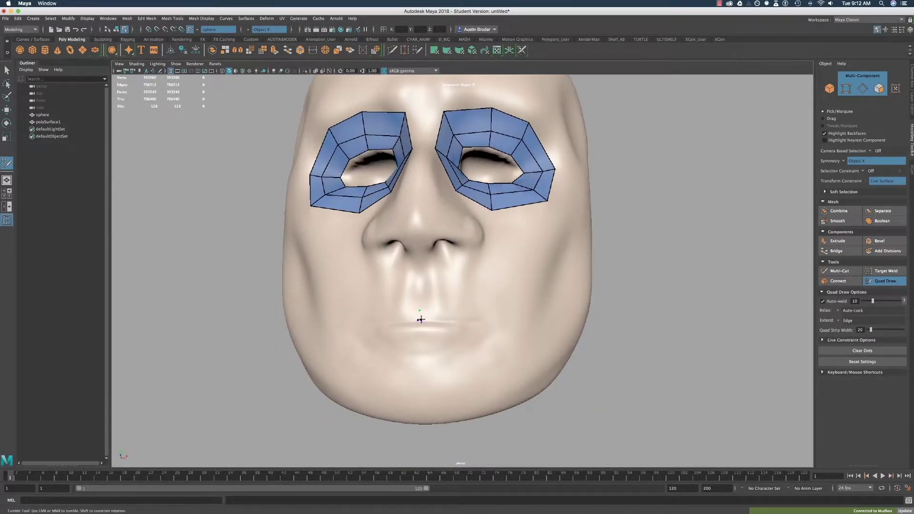
{"action": "left_click", "coordinate": [457, 319]}
{"action": "left_click", "coordinate": [430, 314], "text": "shift"}
{"action": "left_click", "coordinate": [453, 314], "text": "shift"}
{"action": "left_click", "coordinate": [479, 318]}
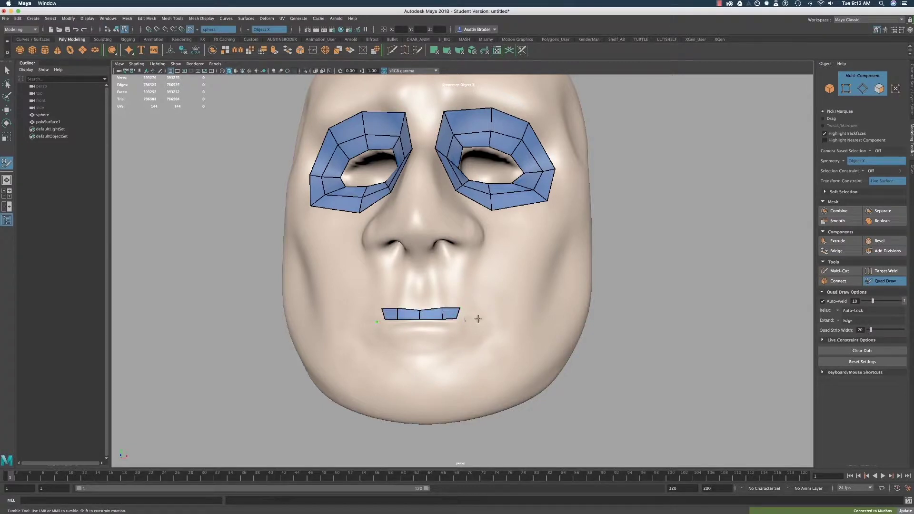
{"action": "left_click", "coordinate": [468, 317], "text": "shift"}
- Continue the quads around the mouth corners and along the lower lip to close the first mouth ring
{"action": "left_click", "coordinate": [468, 332]}
{"action": "left_click", "coordinate": [468, 325], "text": "shift"}
{"action": "left_click", "coordinate": [446, 339]}
{"action": "left_click", "coordinate": [371, 384], "text": "shift"}
{"action": "mouse_move", "coordinate": [446, 339]}
{"action": "left_mouse_down", "text": "alt"}
{"action": "mouse_move", "coordinate": [380, 383]}
{"action": "mouse_move", "coordinate": [328, 373]}
{"action": "mouse_move", "coordinate": [453, 322]}
{"action": "left_mouse_up", "text": "alt"}
{"action": "left_click", "coordinate": [361, 385], "text": "shift"}
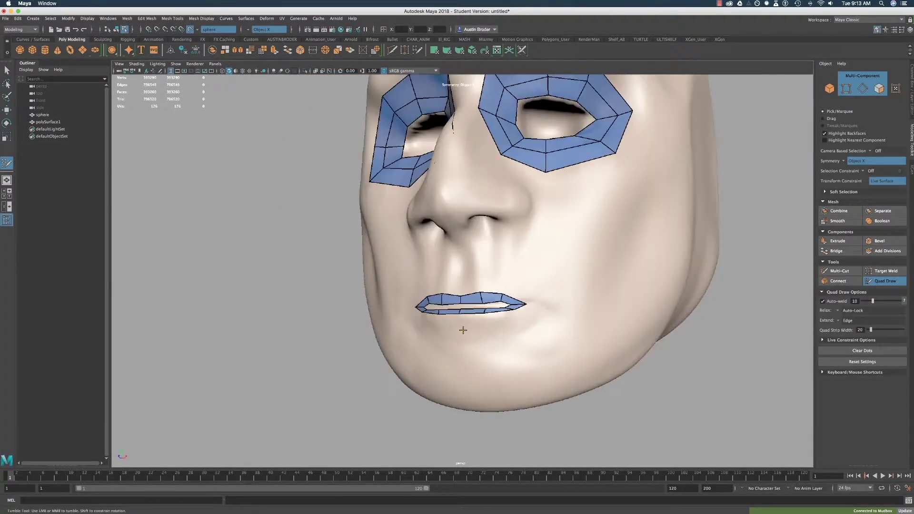
- Add a second ring of mirrored quads around the existing mouth ring
{"action": "left_click", "coordinate": [419, 294]}
{"action": "left_click", "coordinate": [521, 297], "text": "shift"}
{"action": "left_click", "coordinate": [484, 281]}
{"action": "left_click", "coordinate": [494, 288], "text": "shift"}
{"action": "left_click", "coordinate": [461, 284]}
{"action": "left_click", "coordinate": [471, 289], "text": "shift"}
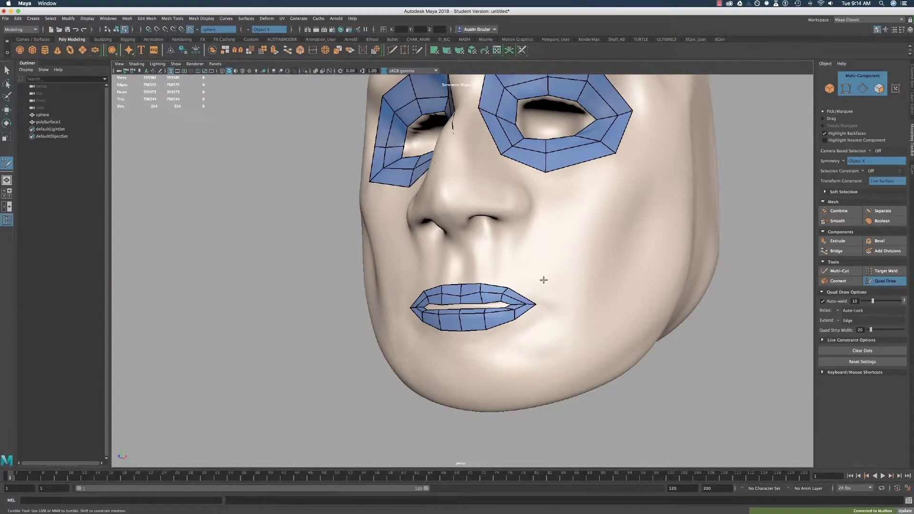
- Build a mirrored strip of quads across the nose bridge, joining the lower inner corners of both eye rings
{"action": "right_click_drag", "start_coordinate": [542, 279], "coordinate": [497, 263], "text": "alt"}
{"action": "left_click_drag", "start_coordinate": [498, 264], "coordinate": [523, 291], "text": "alt"}
{"action": "right_click_drag", "start_coordinate": [524, 292], "coordinate": [522, 283], "text": "alt"}
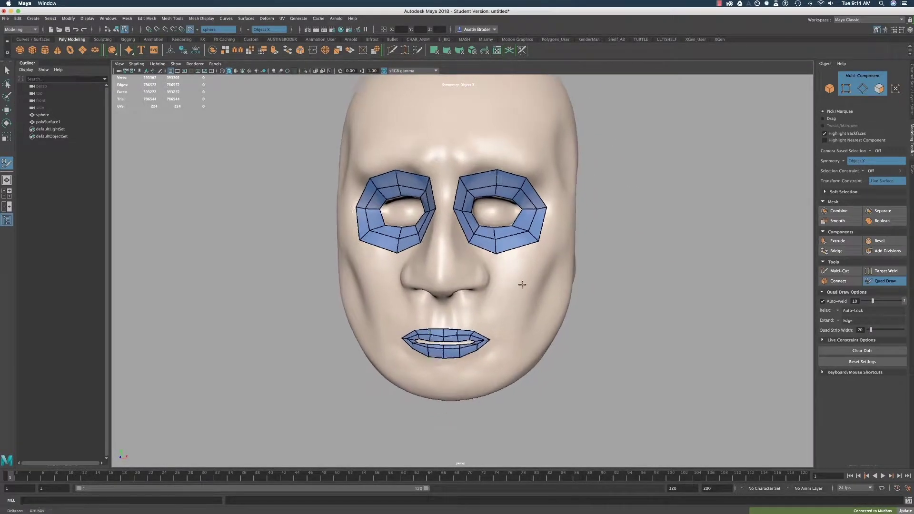
{"action": "middle_click_drag", "start_coordinate": [521, 284], "coordinate": [430, 261], "text": "alt"}
{"action": "left_click_drag", "start_coordinate": [430, 265], "coordinate": [374, 246]}
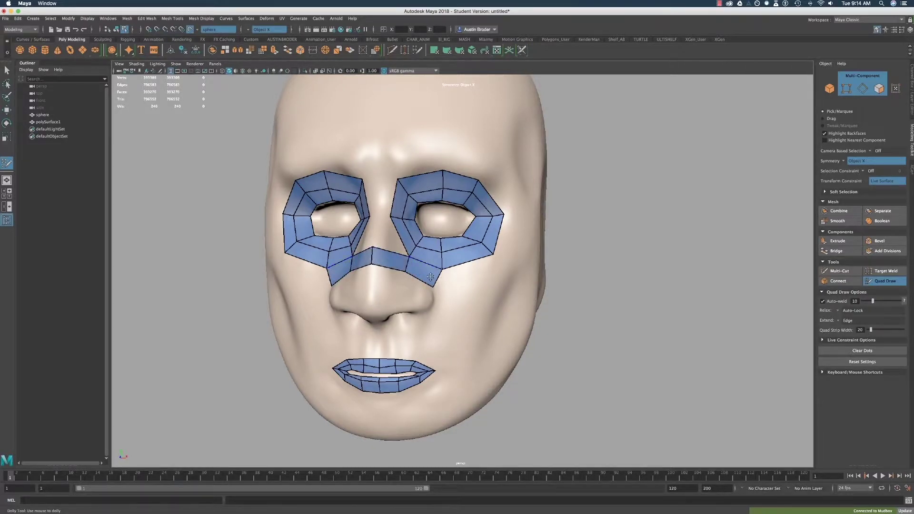
- Extend the nose-bridge strip down both cheeks past the mouth corners and across the chin to close the loop
{"action": "middle_click_drag", "start_coordinate": [430, 276], "coordinate": [406, 262], "text": "alt"}
{"action": "left_click_drag", "start_coordinate": [406, 262], "coordinate": [468, 290]}
{"action": "left_click_drag", "start_coordinate": [441, 300], "coordinate": [386, 331]}
{"action": "mouse_move", "coordinate": [385, 331]}
{"action": "left_mouse_down"}
{"action": "mouse_move", "coordinate": [363, 334]}
{"action": "mouse_move", "coordinate": [437, 261]}
{"action": "left_mouse_up"}
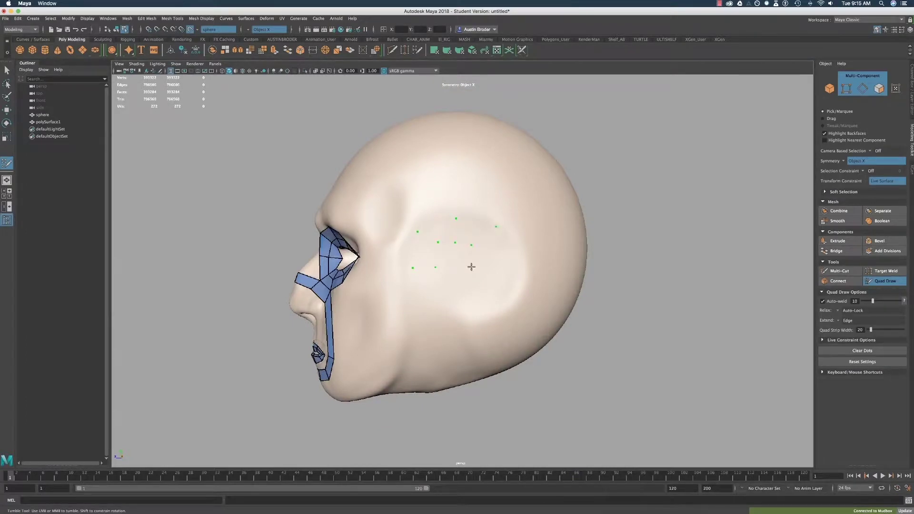
- Place the remaining dots for the upper half of the ear ring and fill it with mirrored quads
{"action": "left_click", "coordinate": [471, 267]}
{"action": "left_click", "coordinate": [510, 264]}
{"action": "left_click", "coordinate": [488, 250], "text": "shift"}
{"action": "left_click", "coordinate": [475, 232], "text": "shift"}
{"action": "left_click", "coordinate": [441, 234], "text": "shift"}
{"action": "left_click", "coordinate": [425, 254], "text": "shift"}
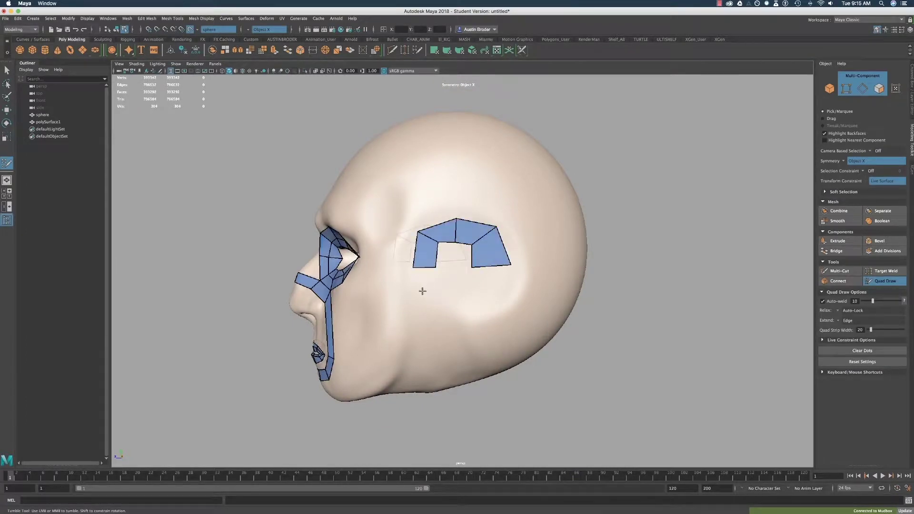
- Complete the lower half of the ear ring with quads, then adjust and relax its vertices into a rounder shape
{"action": "left_click", "coordinate": [497, 290]}
{"action": "left_click", "coordinate": [488, 276], "text": "shift"}
{"action": "left_click", "coordinate": [473, 292], "text": "shift"}
{"action": "left_click", "coordinate": [448, 296], "text": "shift"}
{"action": "left_click", "coordinate": [428, 281], "text": "shift"}
{"action": "left_click_drag", "start_coordinate": [471, 267], "coordinate": [479, 265]}
{"action": "left_click_drag", "start_coordinate": [511, 264], "coordinate": [505, 265]}
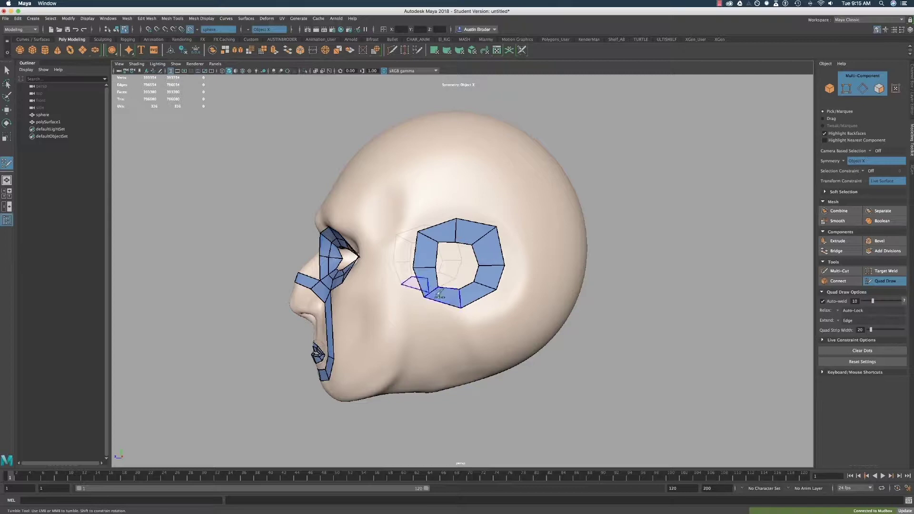
{"action": "mouse_move", "coordinate": [438, 295]}
{"action": "left_mouse_down", "text": "shift"}
{"action": "mouse_move", "coordinate": [450, 300]}
{"action": "mouse_move", "coordinate": [454, 224]}
{"action": "left_mouse_up", "text": "shift"}
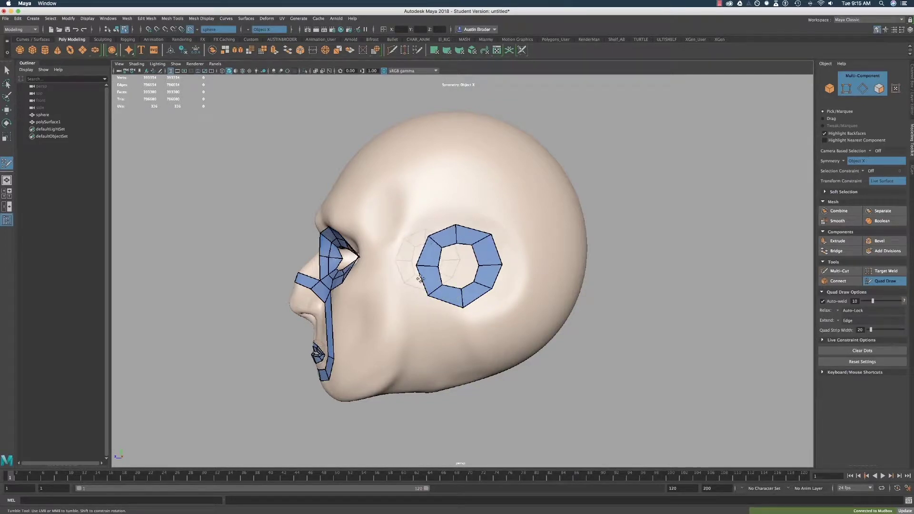
- Extend quads from the front of the ear ring up and across the forehead to form a mirrored band
{"action": "left_click_drag", "start_coordinate": [423, 252], "coordinate": [397, 239]}
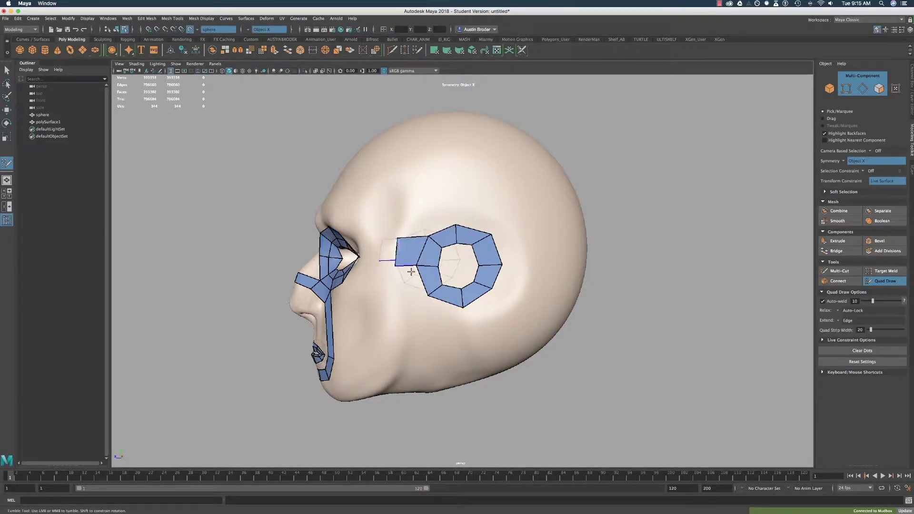
{"action": "left_click_drag", "start_coordinate": [423, 284], "coordinate": [368, 209]}
{"action": "left_click_drag", "start_coordinate": [367, 209], "coordinate": [357, 231], "text": "alt"}
{"action": "left_click_drag", "start_coordinate": [358, 231], "coordinate": [312, 228]}
{"action": "left_click_drag", "start_coordinate": [313, 228], "coordinate": [345, 230], "text": "alt"}
- Extend the strip in front of the ear down along the jawline to join the chin quads
{"action": "right_click_drag", "start_coordinate": [454, 280], "coordinate": [430, 279], "text": "alt"}
{"action": "left_click_drag", "start_coordinate": [430, 279], "coordinate": [406, 349], "text": "alt"}
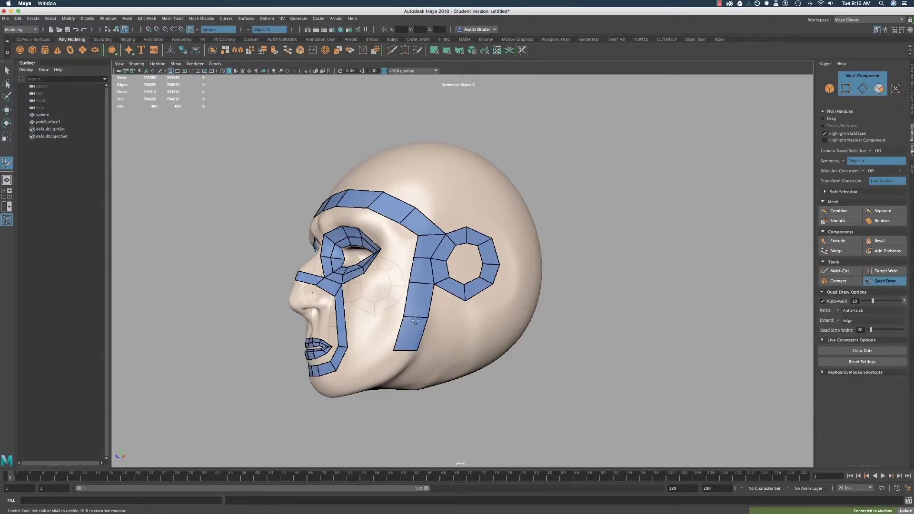
{"action": "middle_click_drag", "start_coordinate": [411, 342], "coordinate": [445, 301], "text": "alt"}
{"action": "left_click_drag", "start_coordinate": [444, 308], "coordinate": [483, 290]}
{"action": "mouse_move", "coordinate": [483, 291]}
{"action": "left_mouse_down"}
{"action": "mouse_move", "coordinate": [383, 322]}
{"action": "mouse_move", "coordinate": [404, 321]}
{"action": "mouse_move", "coordinate": [408, 332]}
{"action": "mouse_move", "coordinate": [447, 325]}
{"action": "mouse_move", "coordinate": [425, 309]}
{"action": "mouse_move", "coordinate": [405, 263]}
{"action": "left_mouse_up"}
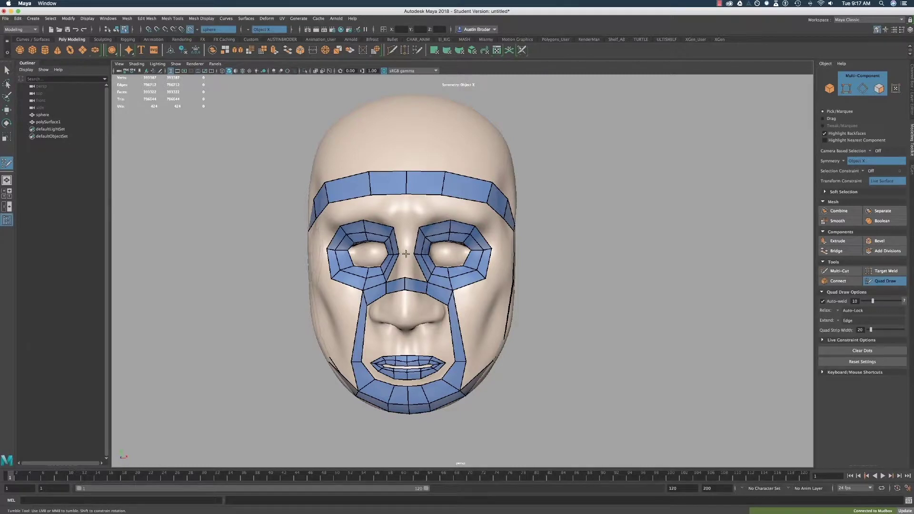
- Fill the gaps between the nose bridge, eye rings, forehead band and ear strips with mirrored quads
{"action": "left_click", "coordinate": [412, 268], "text": "shift"}
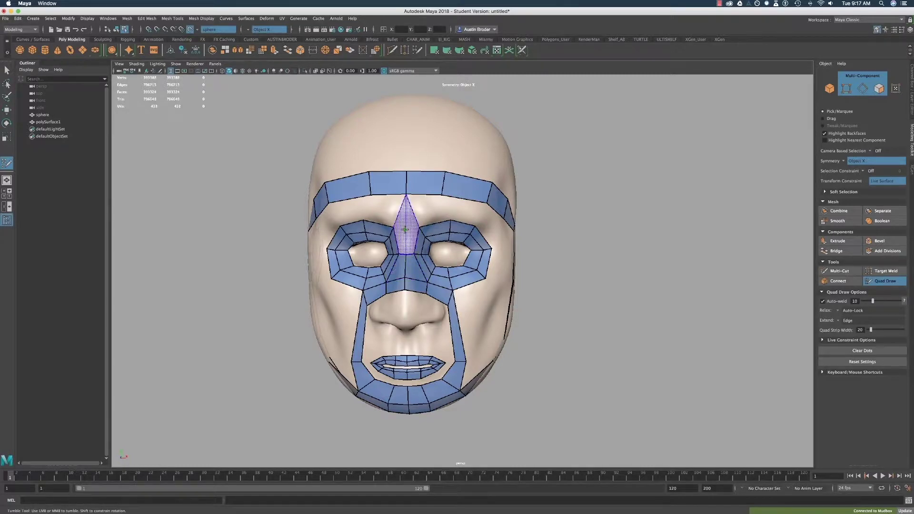
{"action": "left_click", "coordinate": [405, 228]}
{"action": "left_click", "coordinate": [410, 240], "text": "shift"}
{"action": "left_click", "coordinate": [415, 212], "text": "shift"}
{"action": "mouse_move", "coordinate": [453, 207]}
{"action": "left_mouse_down", "text": "alt"}
{"action": "mouse_move", "coordinate": [431, 218]}
{"action": "mouse_move", "coordinate": [431, 311]}
{"action": "left_mouse_up", "text": "alt"}
{"action": "left_click", "coordinate": [431, 218], "text": "shift"}
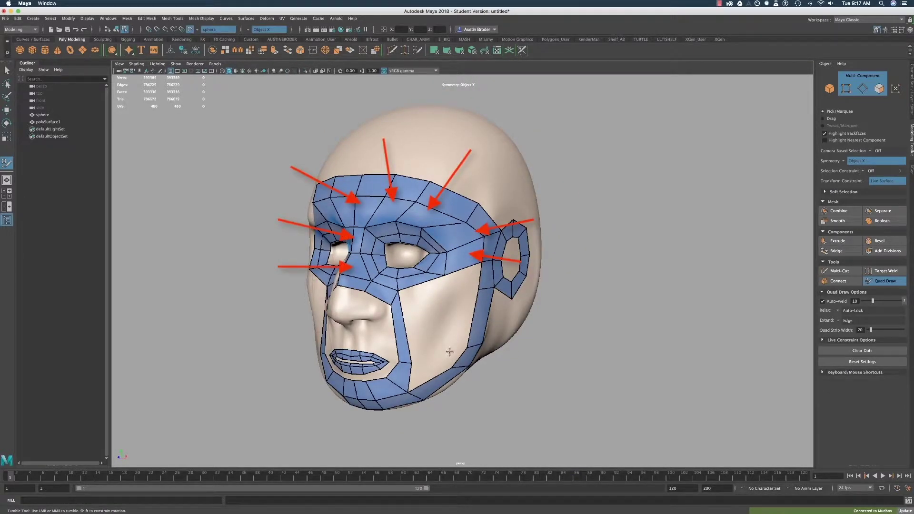
- Fill the open cheek area between the eye ring, the mouth strip and the jaw strip with mirrored quads
{"action": "left_click", "coordinate": [462, 343], "text": "shift"}
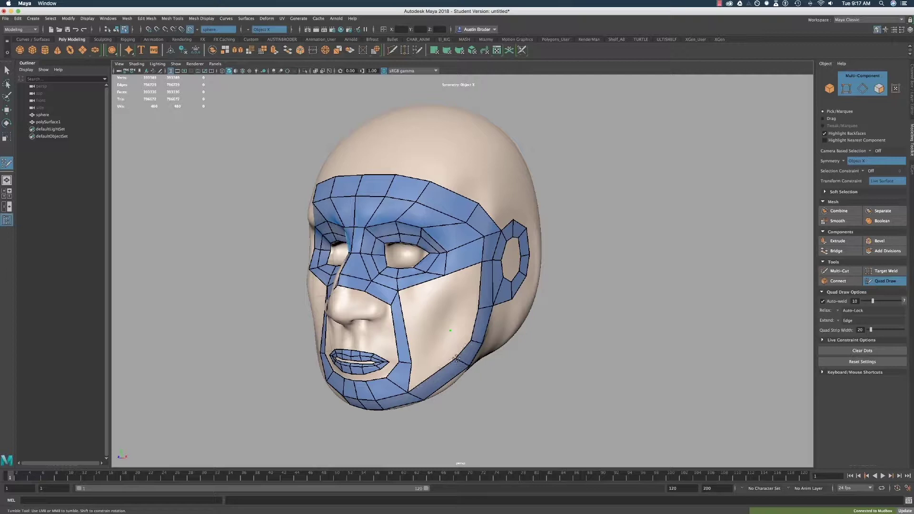
{"action": "left_click", "coordinate": [459, 291], "text": "shift"}
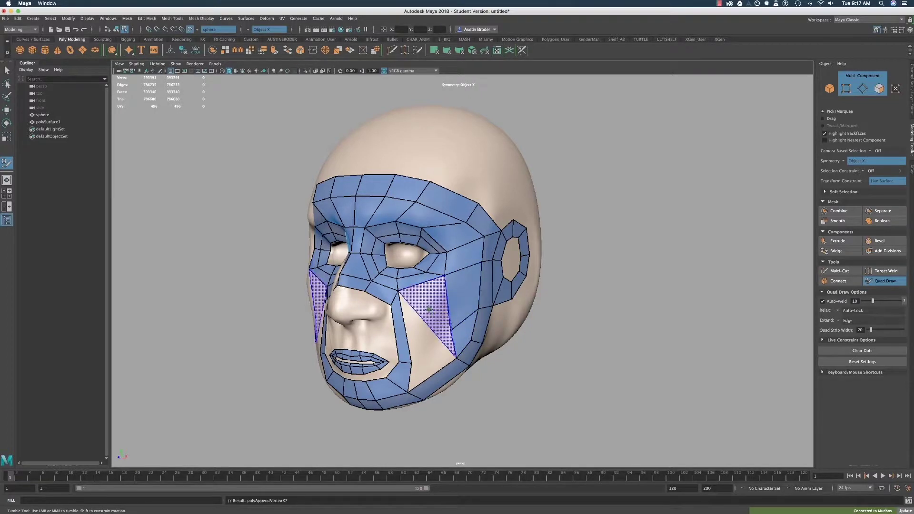
{"action": "left_click", "coordinate": [421, 303], "text": "shift"}
{"action": "left_click", "coordinate": [437, 356], "text": "shift"}
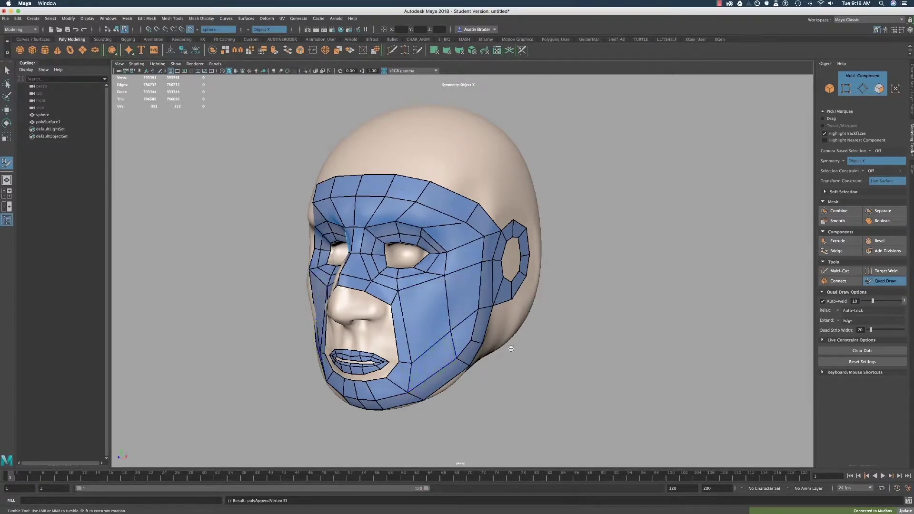
- Fill the gap between the lower lip and the chin strip with quads out to the mouth corners
{"action": "left_click_drag", "start_coordinate": [429, 306], "coordinate": [471, 305], "text": "alt"}
{"action": "left_click", "coordinate": [386, 384], "text": "shift"}
{"action": "left_click", "coordinate": [409, 378], "text": "shift"}
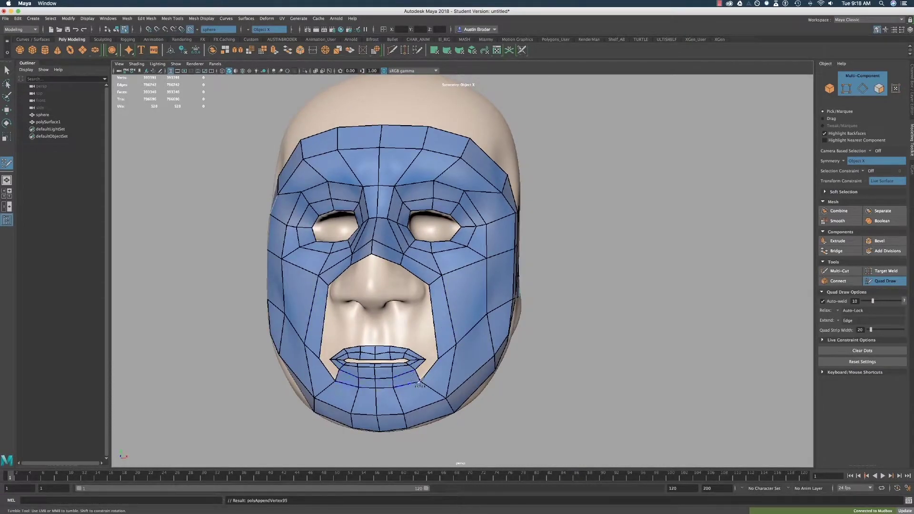
{"action": "left_click", "coordinate": [425, 372], "text": "shift"}
- Extend edges from behind the ear ring to build a mirrored band of quads around the back of the head
{"action": "scroll", "coordinate": [461, 395], "scroll_direction": "down", "scroll_amount": 3}
{"action": "mouse_move", "coordinate": [490, 305]}
{"action": "left_mouse_down", "text": "alt"}
{"action": "mouse_move", "coordinate": [457, 301]}
{"action": "mouse_move", "coordinate": [479, 298]}
{"action": "left_mouse_up", "text": "alt"}
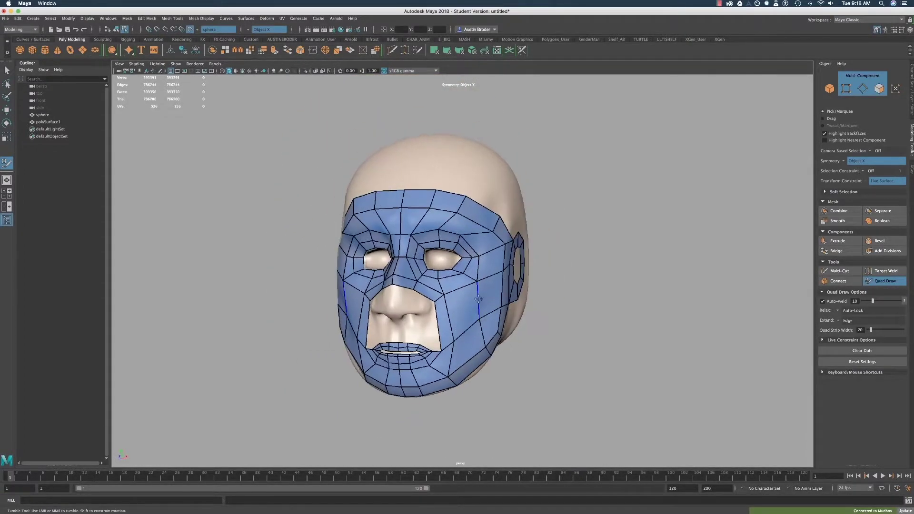
{"action": "left_click_drag", "start_coordinate": [551, 263], "coordinate": [465, 250], "text": "alt"}
{"action": "middle_click_drag", "start_coordinate": [465, 250], "coordinate": [424, 288], "text": "alt"}
{"action": "key", "text": "Tab"}
{"action": "left_click_drag", "start_coordinate": [436, 283], "coordinate": [457, 270]}
{"action": "left_click_drag", "start_coordinate": [452, 271], "coordinate": [580, 278]}
{"action": "left_click_drag", "start_coordinate": [580, 279], "coordinate": [548, 335], "text": "alt"}
{"action": "left_click_drag", "start_coordinate": [488, 335], "coordinate": [533, 314], "text": "alt"}
{"action": "left_click_drag", "start_coordinate": [407, 323], "coordinate": [341, 292]}
{"action": "left_click_drag", "start_coordinate": [450, 325], "coordinate": [569, 294]}
- Fill the upper forehead above the forehead band with mirrored quads
{"action": "left_click_drag", "start_coordinate": [569, 294], "coordinate": [609, 342], "text": "alt"}
{"action": "right_click_drag", "start_coordinate": [523, 324], "coordinate": [464, 318], "text": "alt"}
{"action": "middle_click_drag", "start_coordinate": [464, 318], "coordinate": [461, 340], "text": "alt"}
{"action": "mouse_move", "coordinate": [461, 341]}
{"action": "left_mouse_down", "text": "alt"}
{"action": "mouse_move", "coordinate": [446, 331]}
{"action": "mouse_move", "coordinate": [476, 337]}
{"action": "left_mouse_up", "text": "alt"}
{"action": "left_click", "coordinate": [458, 351], "text": "shift"}
{"action": "left_click", "coordinate": [483, 346], "text": "shift"}
- Place dots over the crown and fill a mirrored row of quads across the top of the head
{"action": "right_click_drag", "start_coordinate": [475, 337], "coordinate": [540, 308], "text": "alt"}
{"action": "middle_click_drag", "start_coordinate": [540, 308], "coordinate": [538, 284], "text": "alt"}
{"action": "left_click", "coordinate": [449, 261]}
{"action": "left_click", "coordinate": [489, 262]}
{"action": "left_click", "coordinate": [469, 291], "text": "shift"}
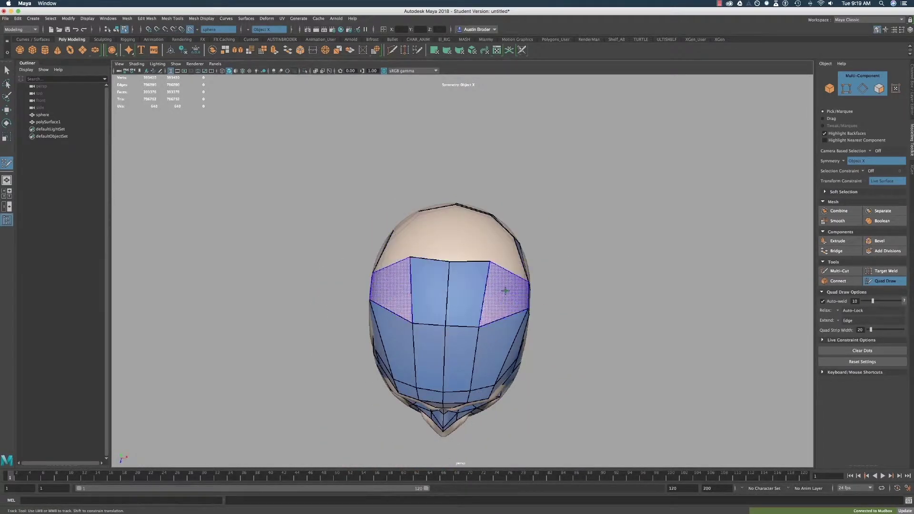
{"action": "left_click", "coordinate": [505, 290], "text": "shift"}
- Fill the remaining gaps on the sides and rear of the skull and extend the quads down behind the ears
{"action": "mouse_move", "coordinate": [505, 290]}
{"action": "left_mouse_down", "text": "alt"}
{"action": "mouse_move", "coordinate": [519, 304]}
{"action": "mouse_move", "coordinate": [463, 263]}
{"action": "mouse_move", "coordinate": [481, 284]}
{"action": "mouse_move", "coordinate": [488, 330]}
{"action": "mouse_move", "coordinate": [459, 286]}
{"action": "mouse_move", "coordinate": [460, 329]}
{"action": "left_mouse_up", "text": "alt"}
{"action": "left_click", "coordinate": [416, 306], "text": "shift"}
{"action": "left_click_drag", "start_coordinate": [416, 309], "coordinate": [434, 310], "text": "alt"}
{"action": "left_click_drag", "start_coordinate": [438, 316], "coordinate": [445, 345]}
{"action": "left_click_drag", "start_coordinate": [492, 323], "coordinate": [468, 347], "text": "alt"}
{"action": "left_click_drag", "start_coordinate": [520, 318], "coordinate": [548, 353]}
{"action": "left_click_drag", "start_coordinate": [481, 339], "coordinate": [448, 339], "text": "alt"}
{"action": "left_click_drag", "start_coordinate": [447, 339], "coordinate": [449, 359]}
{"action": "left_click_drag", "start_coordinate": [503, 340], "coordinate": [524, 333]}
- Add quads below the ears and extend mirrored rows beneath the chin and jaw, filling the gaps between them
{"action": "right_click_drag", "start_coordinate": [457, 310], "coordinate": [508, 309], "text": "alt"}
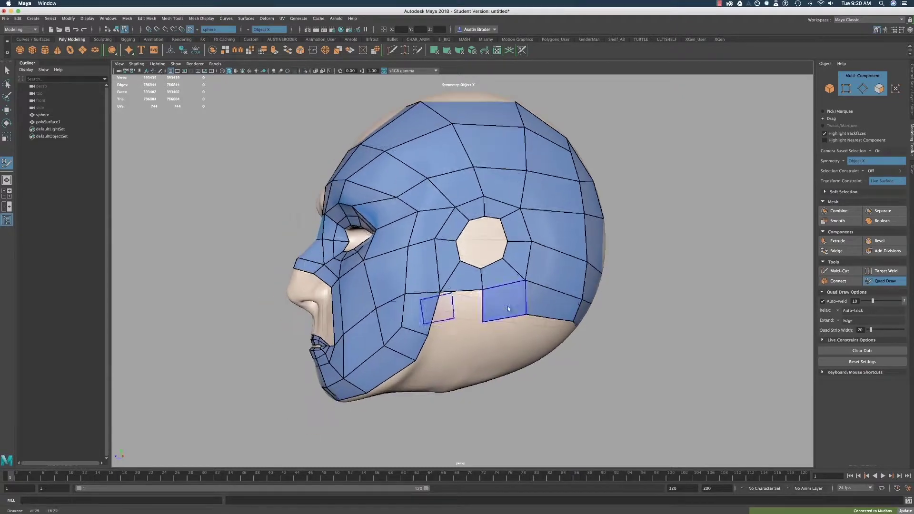
{"action": "left_click", "coordinate": [507, 308], "text": "shift"}
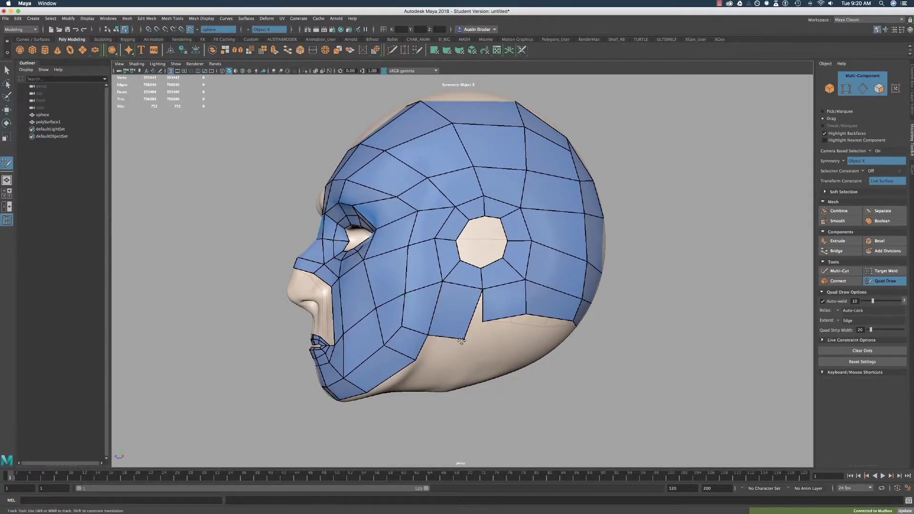
{"action": "left_click_drag", "start_coordinate": [461, 341], "coordinate": [488, 252], "text": "alt"}
{"action": "left_click_drag", "start_coordinate": [390, 314], "coordinate": [482, 238], "text": "alt"}
{"action": "left_click_drag", "start_coordinate": [483, 238], "coordinate": [462, 235]}
{"action": "middle_click_drag", "start_coordinate": [500, 247], "coordinate": [455, 284], "text": "alt"}
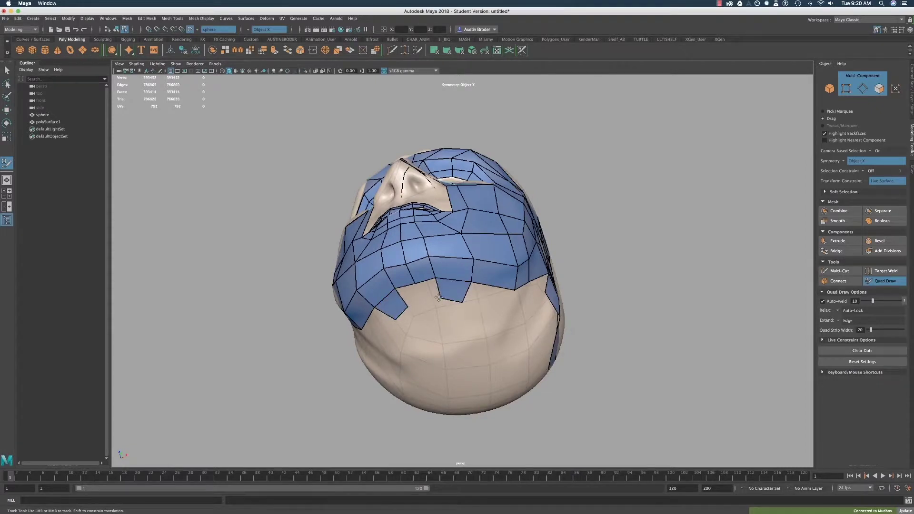
{"action": "left_click_drag", "start_coordinate": [448, 300], "coordinate": [438, 307]}
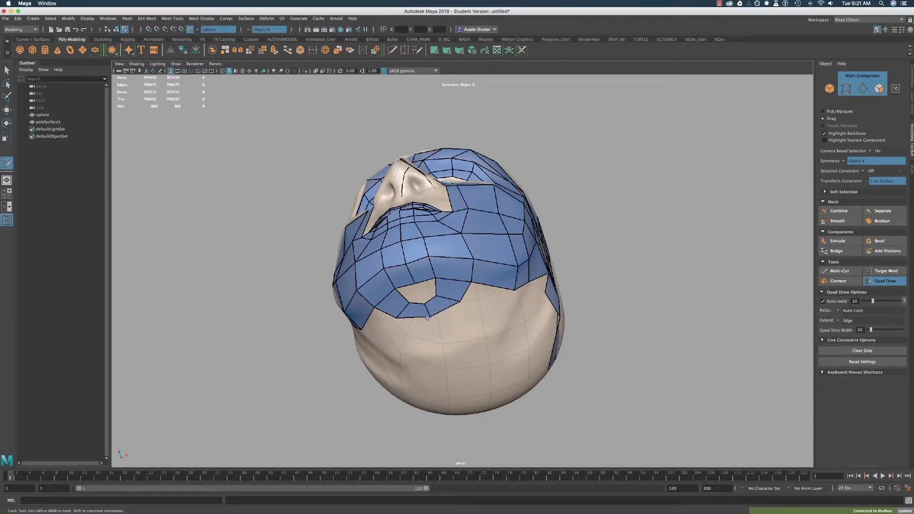
{"action": "left_click_drag", "start_coordinate": [517, 262], "coordinate": [446, 281], "text": "alt"}
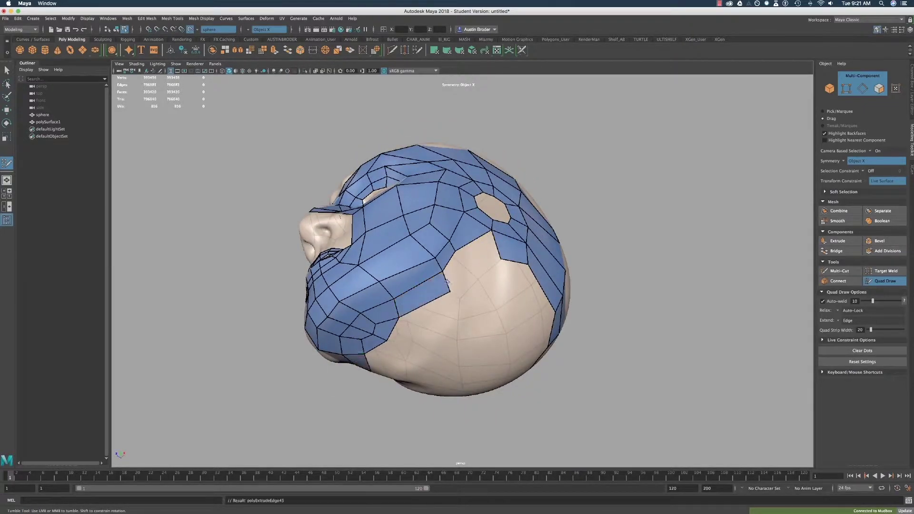
{"action": "left_click", "coordinate": [479, 252], "text": "shift"}
- Insert mirrored edge loops radiating from above and below the eyes, plus one across the lower cheeks
{"action": "left_click_drag", "start_coordinate": [522, 279], "coordinate": [556, 303], "text": "alt"}
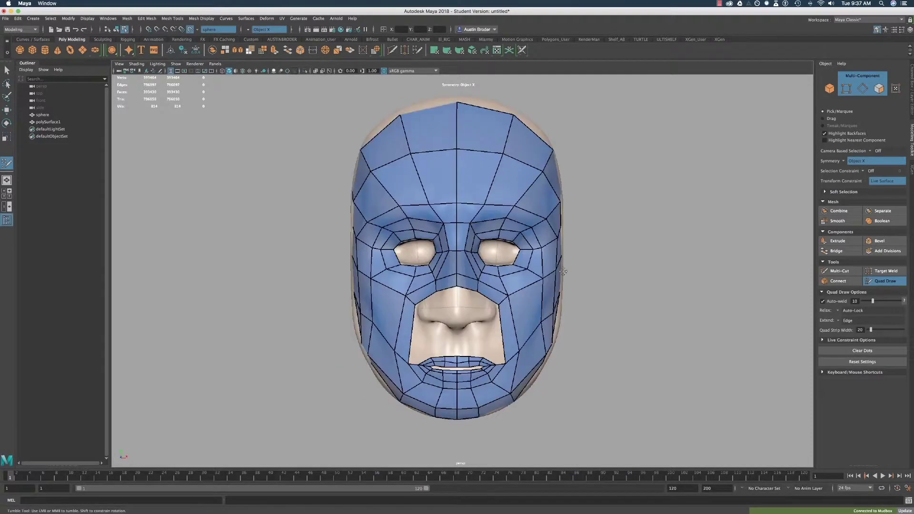
{"action": "left_click", "coordinate": [485, 229], "text": "ctrl"}
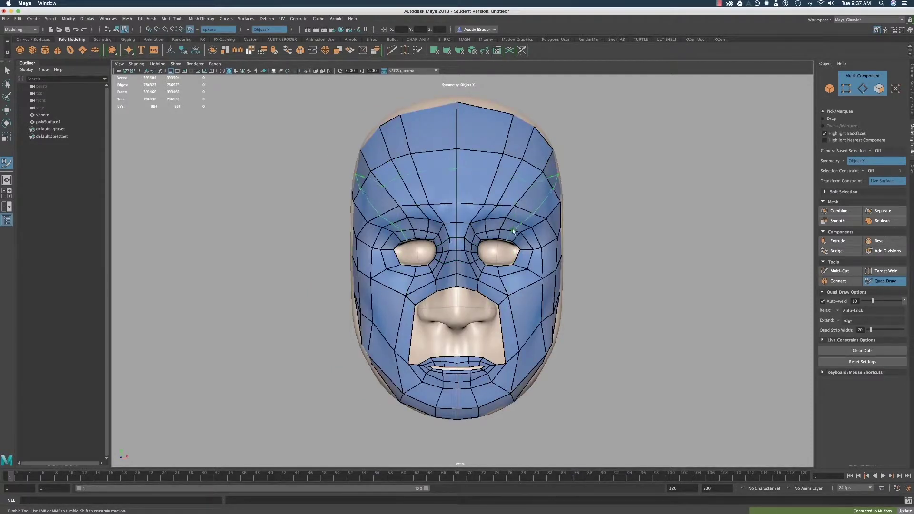
{"action": "left_click", "coordinate": [514, 274], "text": "ctrl"}
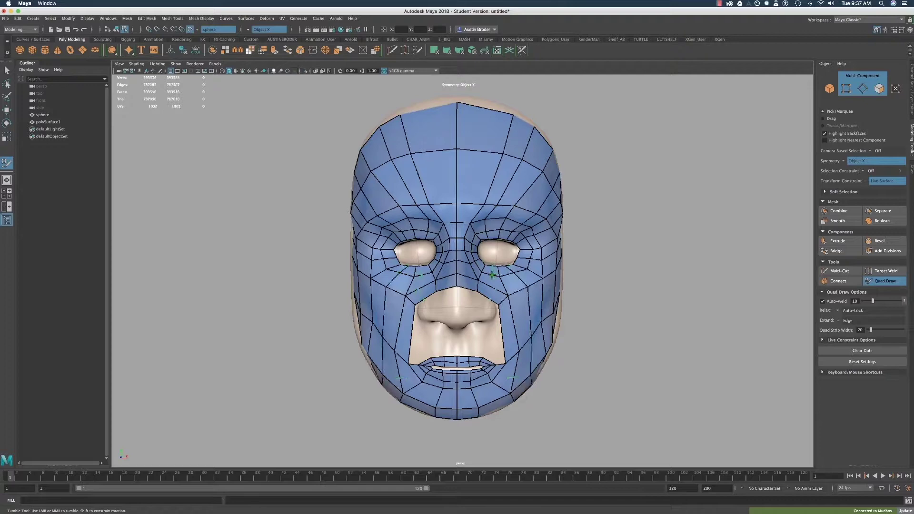
{"action": "left_click_drag", "start_coordinate": [575, 218], "coordinate": [490, 309], "text": "alt"}
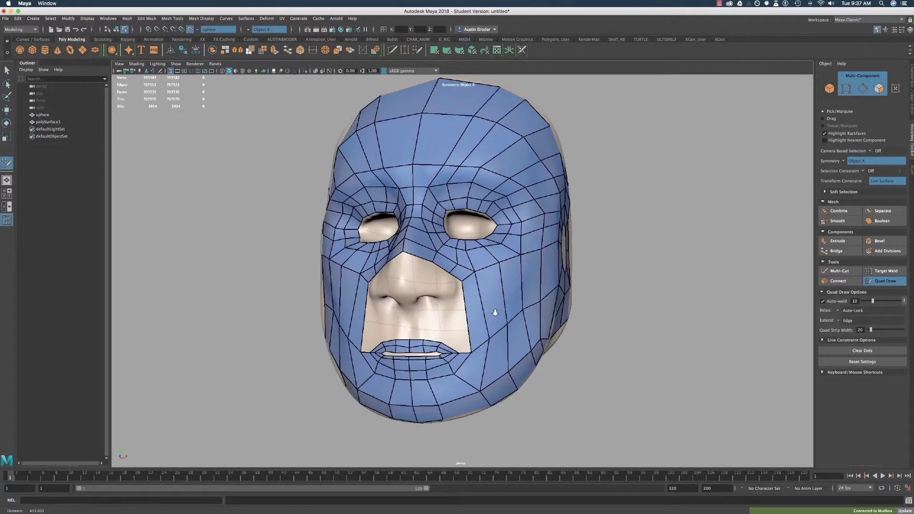
{"action": "scroll", "coordinate": [485, 332], "scroll_direction": "up", "scroll_amount": 3}
{"action": "left_click", "coordinate": [455, 364], "text": "ctrl"}
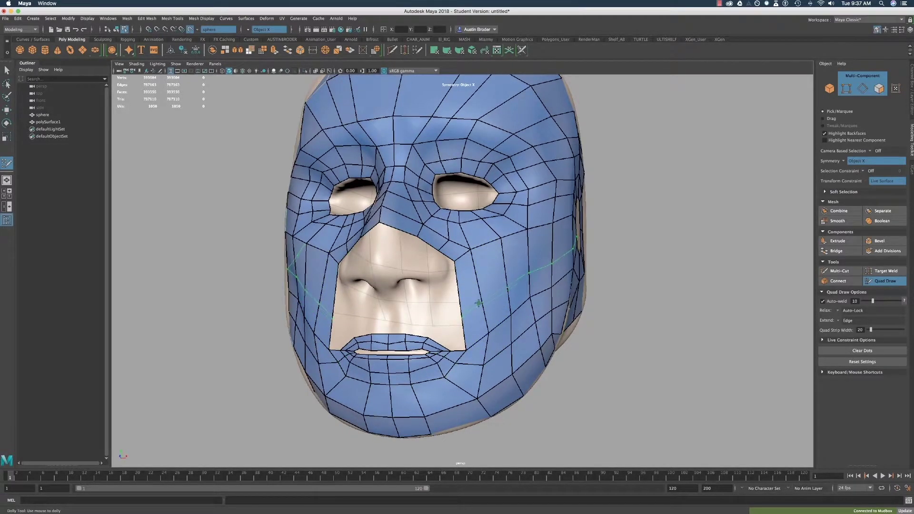
- Insert edge loops beside the nose's centre line, through the lower face and across the forehead
{"action": "left_click_drag", "start_coordinate": [471, 316], "coordinate": [433, 269], "text": "alt"}
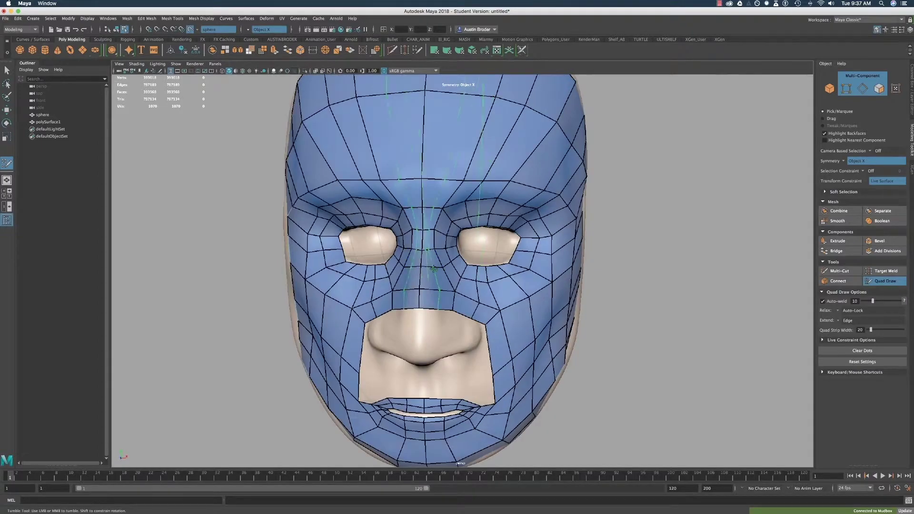
{"action": "left_click", "coordinate": [430, 309], "text": "ctrl"}
{"action": "left_click_drag", "start_coordinate": [430, 308], "coordinate": [458, 186], "text": "alt"}
{"action": "left_click", "coordinate": [422, 338], "text": "ctrl"}
{"action": "left_click", "coordinate": [468, 170], "text": "ctrl"}
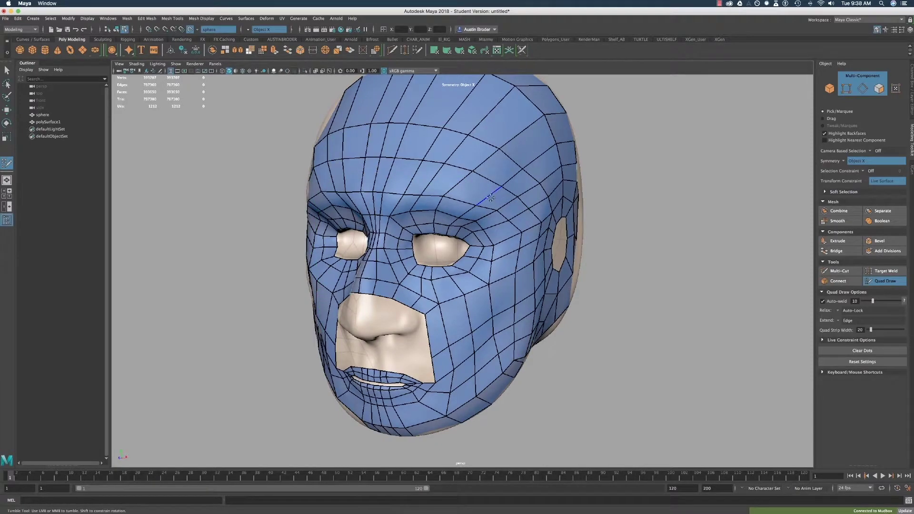
- Insert mirrored edge loops through the quads below and above the ear openings
{"action": "left_click_drag", "start_coordinate": [475, 224], "coordinate": [483, 293], "text": "alt"}
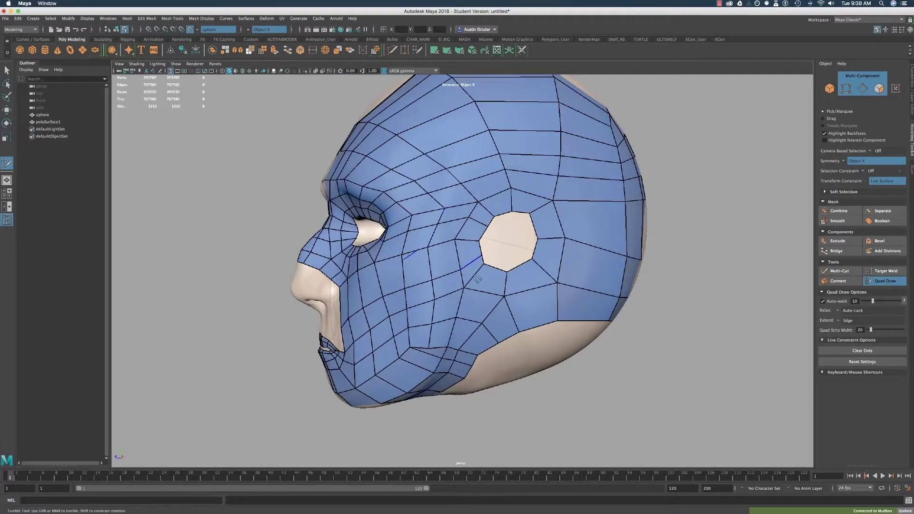
{"action": "left_click", "coordinate": [487, 287], "text": "ctrl"}
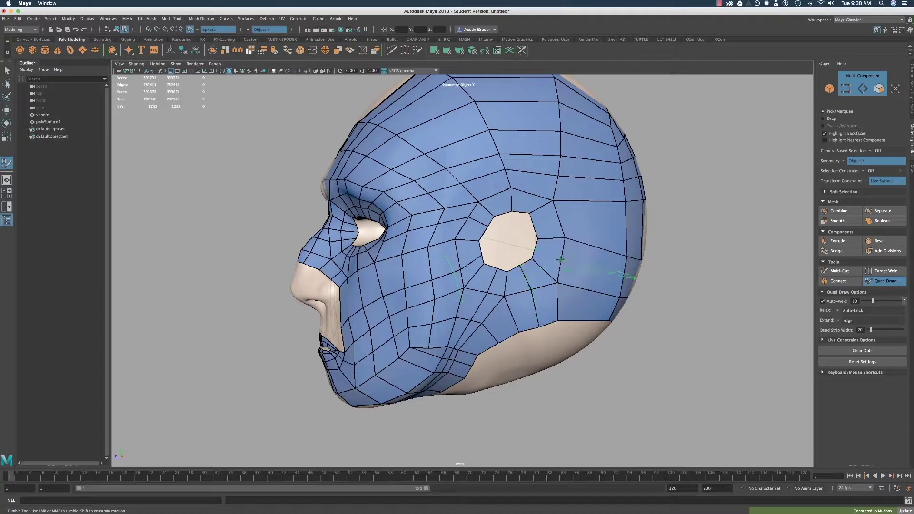
{"action": "left_click", "coordinate": [532, 193], "text": "ctrl"}
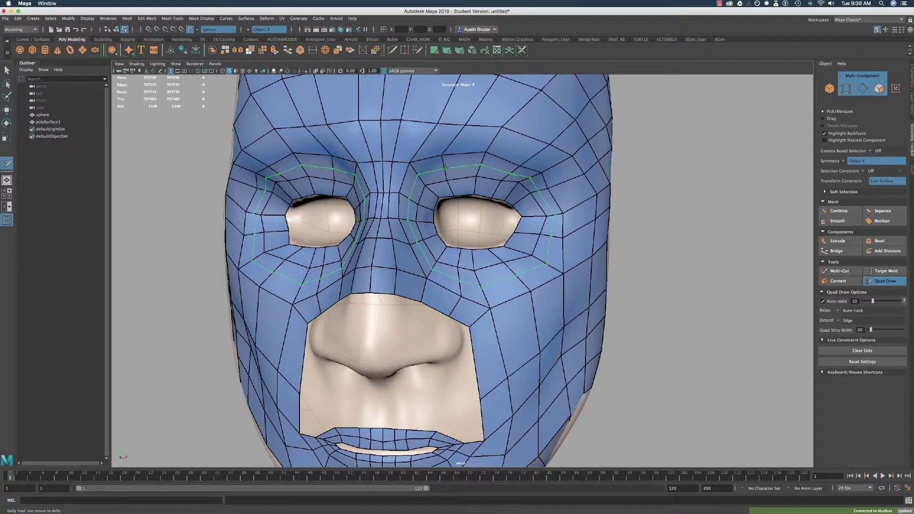
- Insert one edge loop around the outer eye rings and one around the inner lip ring
{"action": "left_click", "coordinate": [445, 168], "text": "ctrl"}
{"action": "left_click_drag", "start_coordinate": [444, 167], "coordinate": [371, 352], "text": "alt"}
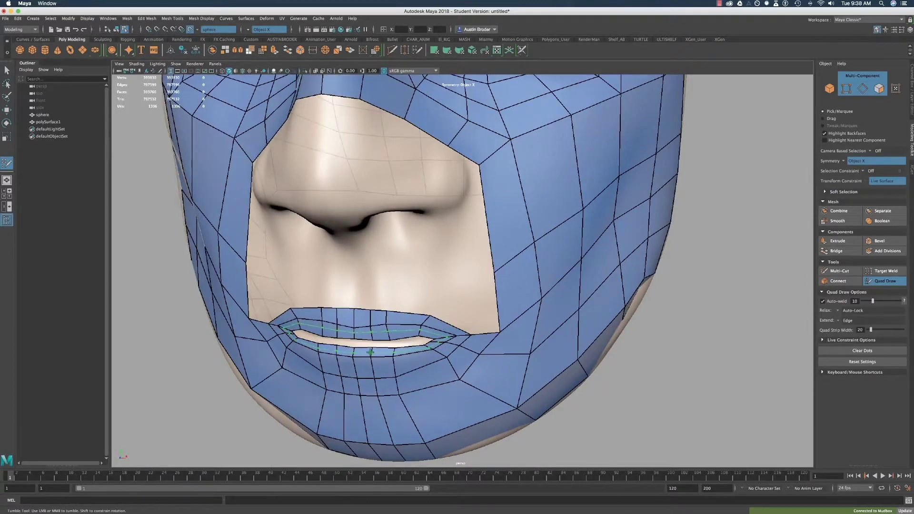
{"action": "left_click", "coordinate": [371, 353], "text": "ctrl"}
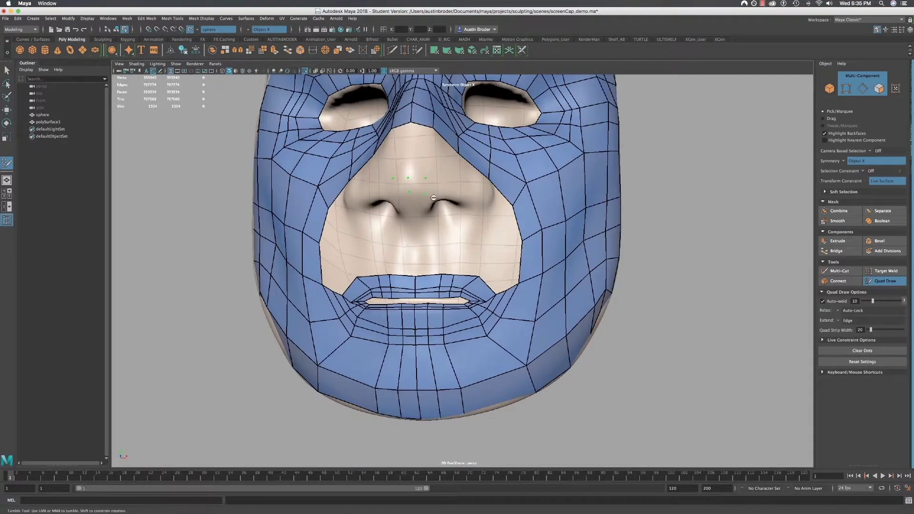
- Draw a mirrored quad strip around the nose tip, bridge it to the nose bridge and insert an edge loop across the filled area
{"action": "mouse_move", "coordinate": [433, 198]}
{"action": "left_mouse_down"}
{"action": "mouse_move", "coordinate": [465, 191]}
{"action": "mouse_move", "coordinate": [490, 204]}
{"action": "mouse_move", "coordinate": [469, 196]}
{"action": "left_mouse_up"}
{"action": "middle_click_drag", "start_coordinate": [371, 220], "coordinate": [373, 211]}
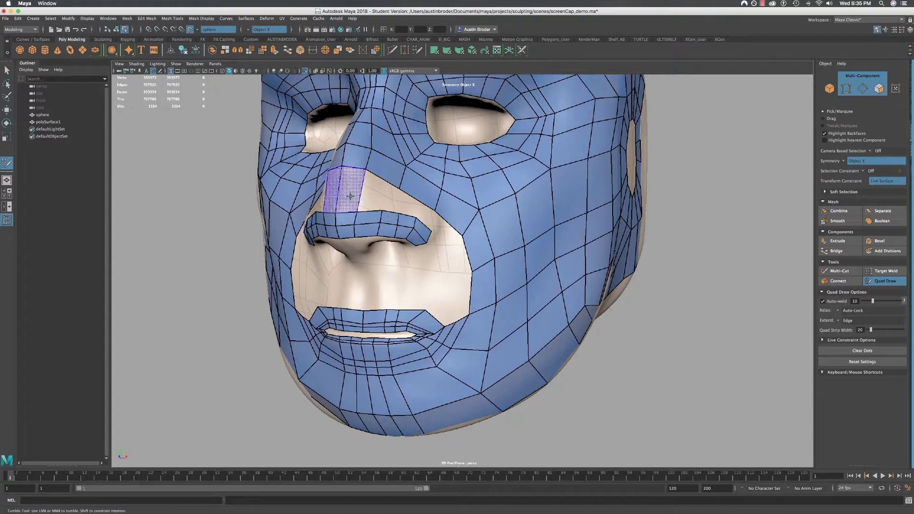
{"action": "left_click", "coordinate": [350, 197], "text": "shift"}
{"action": "left_click", "coordinate": [391, 199], "text": "shift"}
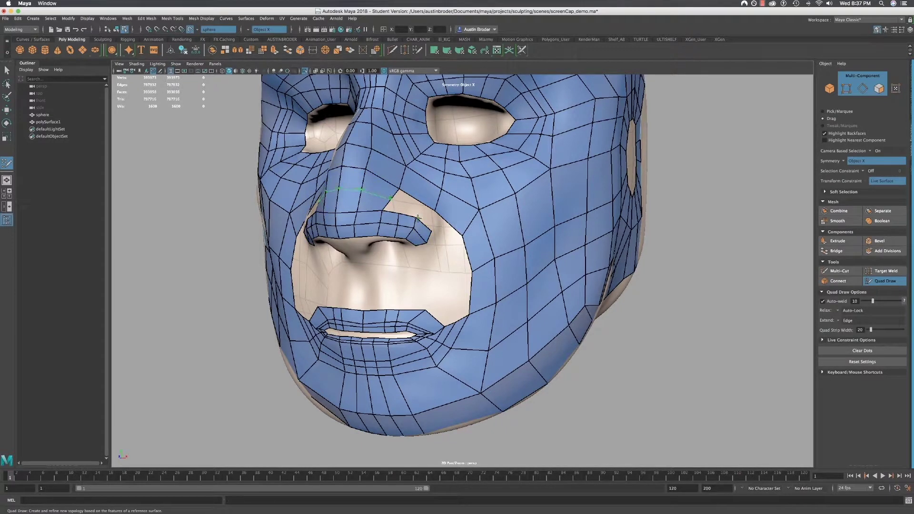
{"action": "left_click", "coordinate": [392, 199], "text": "ctrl"}
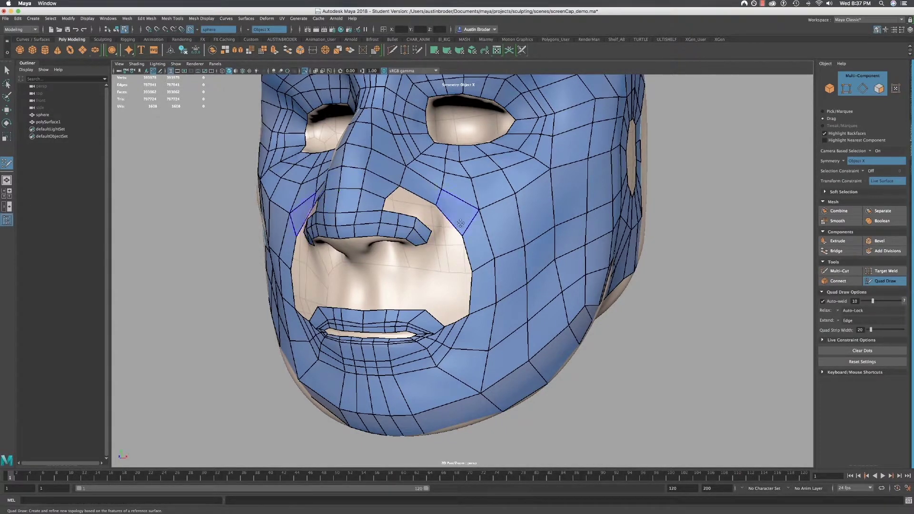
- Add mirrored quads along the inner cheek borders and start filling the gap beside the upper nostril wings
{"action": "left_click", "coordinate": [466, 290], "text": "shift"}
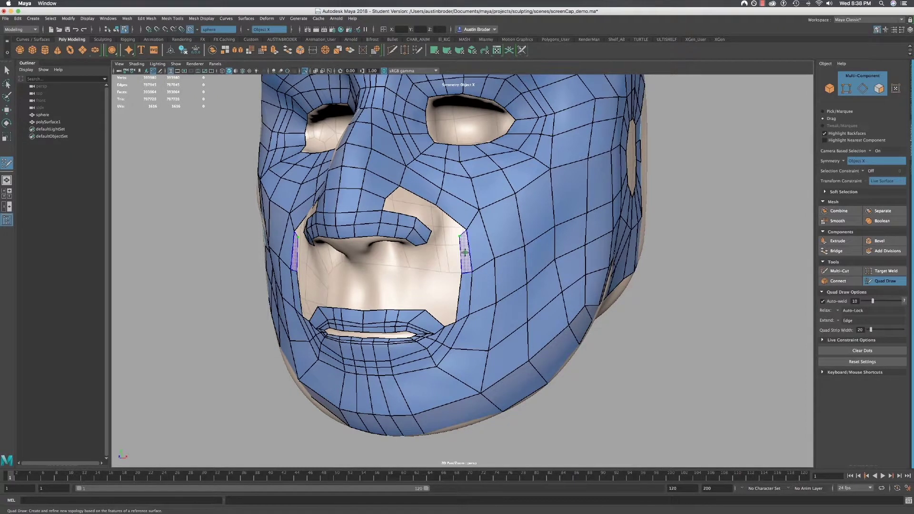
{"action": "left_click", "coordinate": [454, 221], "text": "shift"}
{"action": "left_click", "coordinate": [449, 221], "text": "shift"}
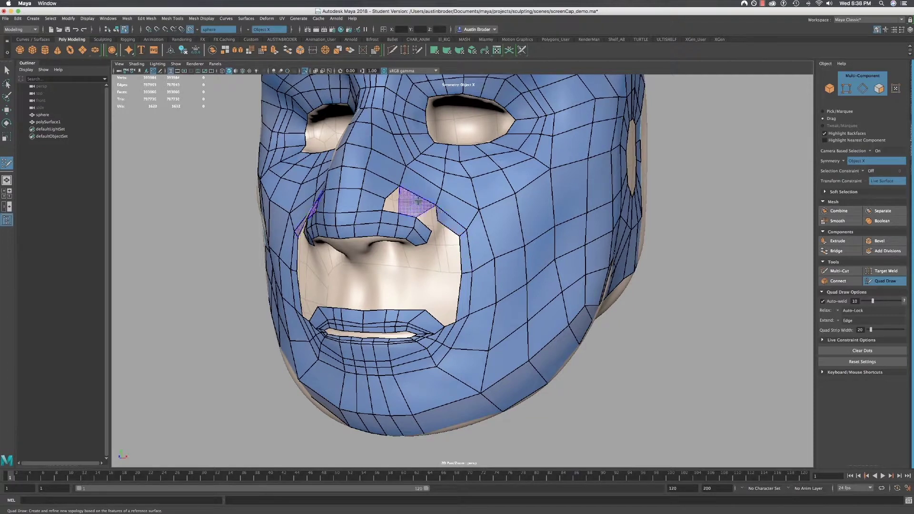
{"action": "left_click", "coordinate": [420, 199], "text": "shift"}
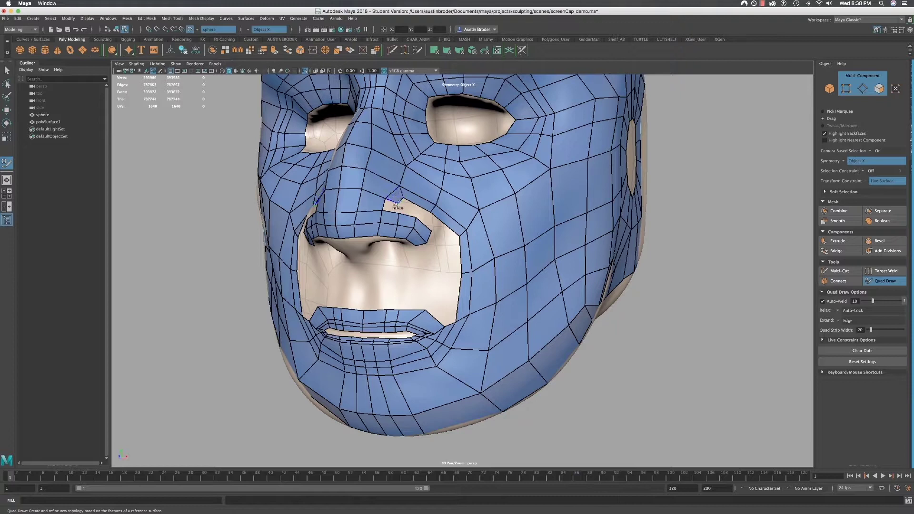
- Fill the remaining quads around the nostril wings and adjust the vertices where they meet the cheeks
{"action": "left_click", "coordinate": [391, 207], "text": "shift"}
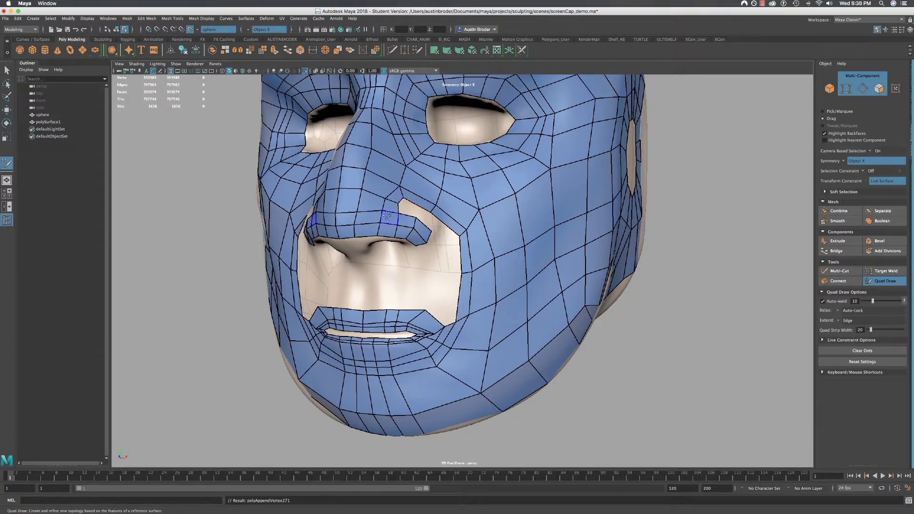
{"action": "left_click_drag", "start_coordinate": [404, 201], "coordinate": [405, 199]}
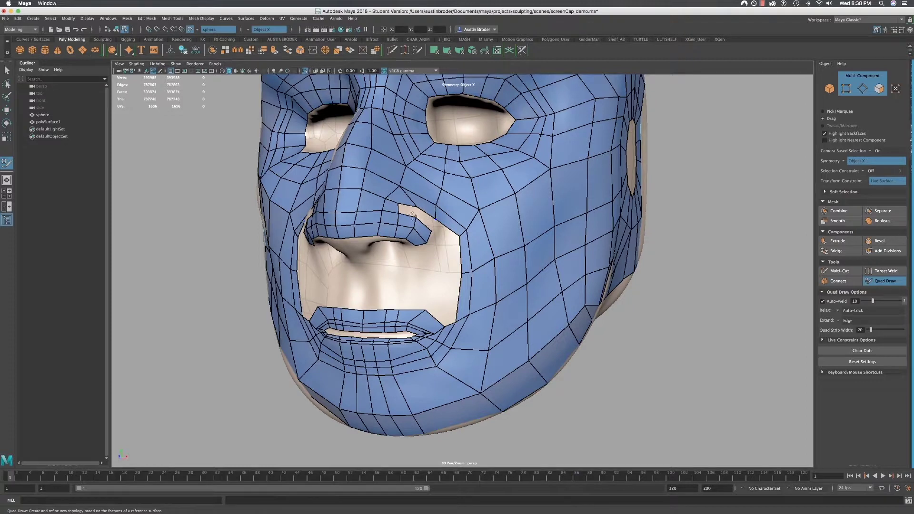
{"action": "left_click", "coordinate": [419, 211], "text": "shift"}
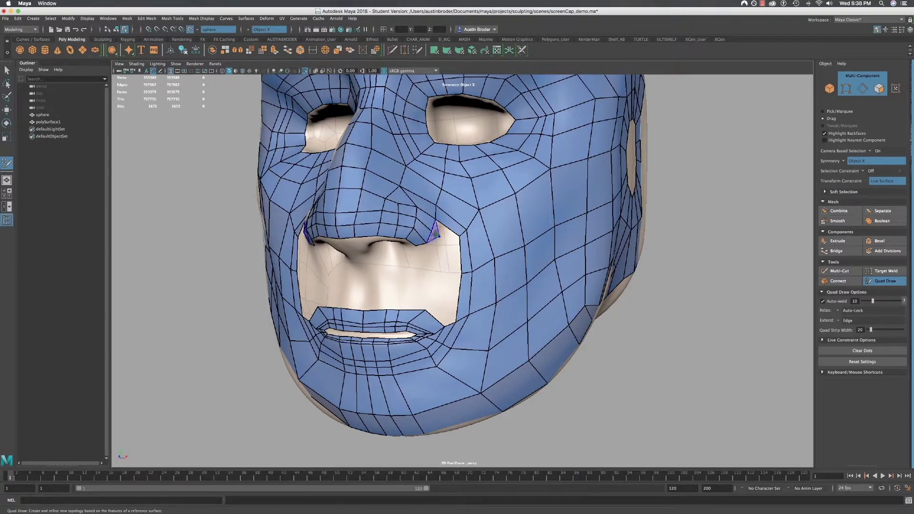
{"action": "left_click", "coordinate": [438, 250], "text": "shift"}
{"action": "left_click_drag", "start_coordinate": [430, 230], "coordinate": [437, 227]}
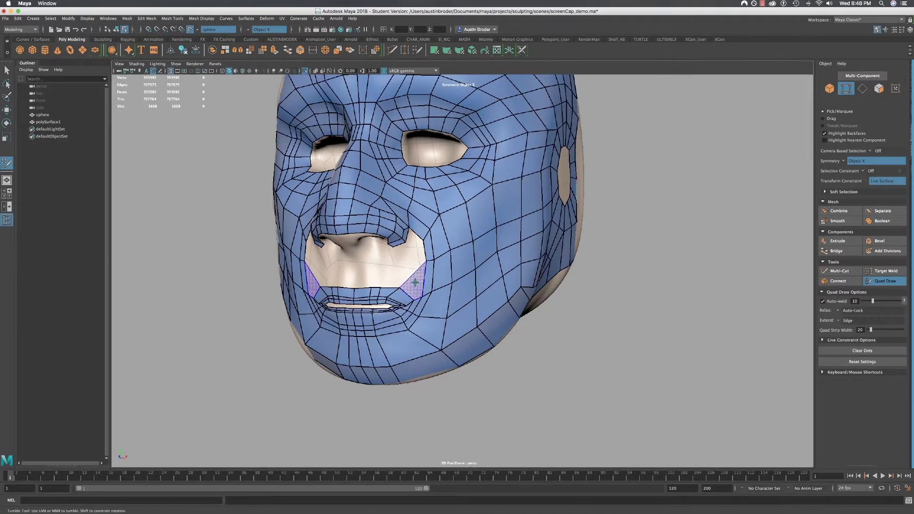
- Fill mirrored quads from the mouth corners up beside the nose and across the area above the upper lip
{"action": "left_click", "coordinate": [415, 282], "text": "shift"}
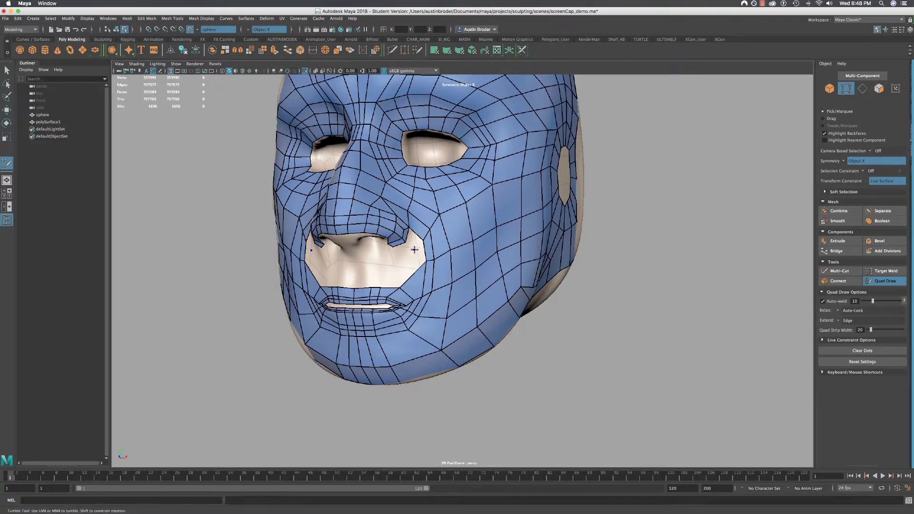
{"action": "left_click", "coordinate": [420, 259], "text": "shift"}
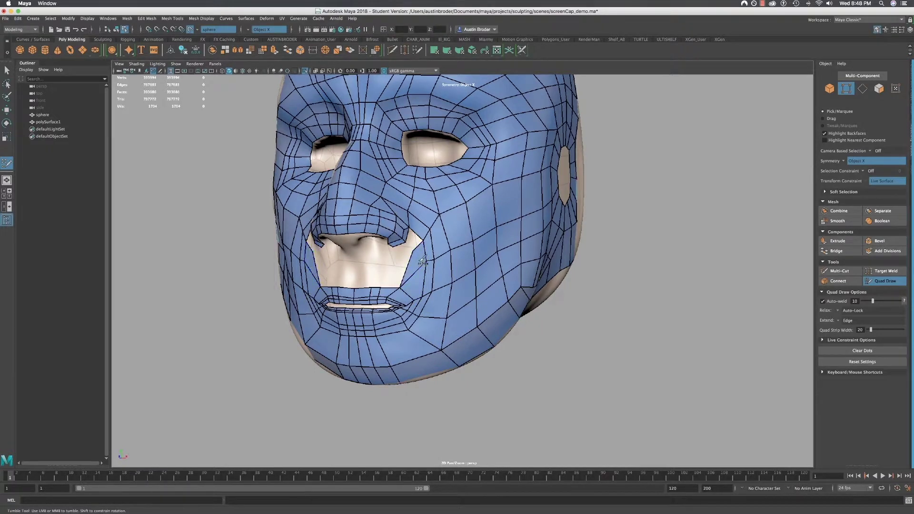
{"action": "left_click", "coordinate": [421, 246], "text": "shift"}
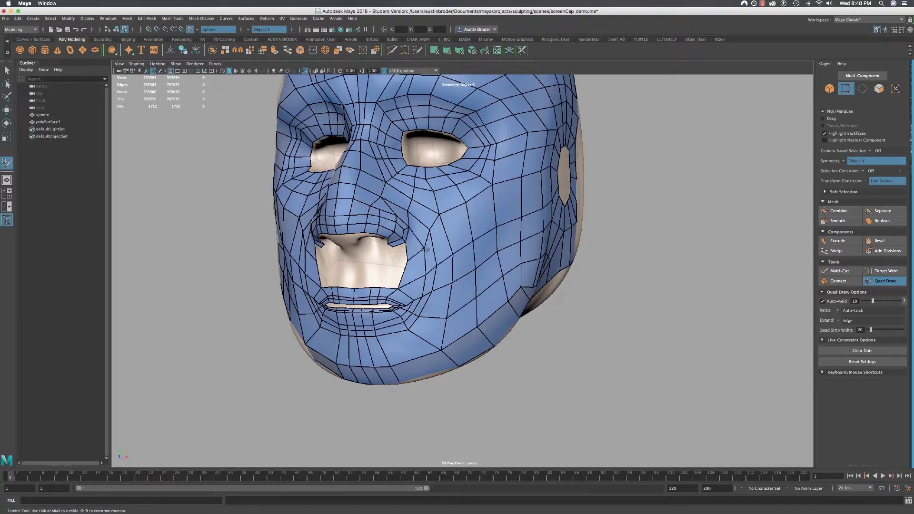
{"action": "left_click", "coordinate": [391, 272], "text": "shift"}
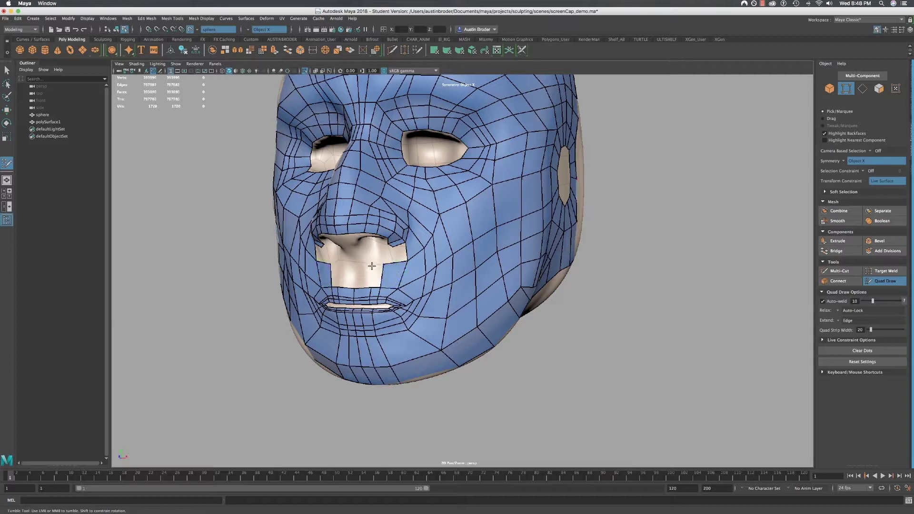
{"action": "left_click", "coordinate": [376, 275], "text": "shift"}
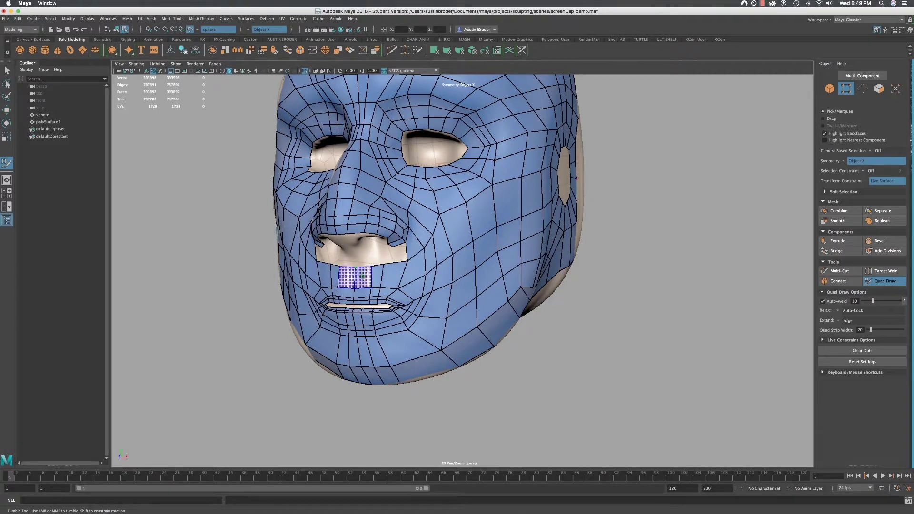
{"action": "left_click", "coordinate": [358, 275], "text": "shift"}
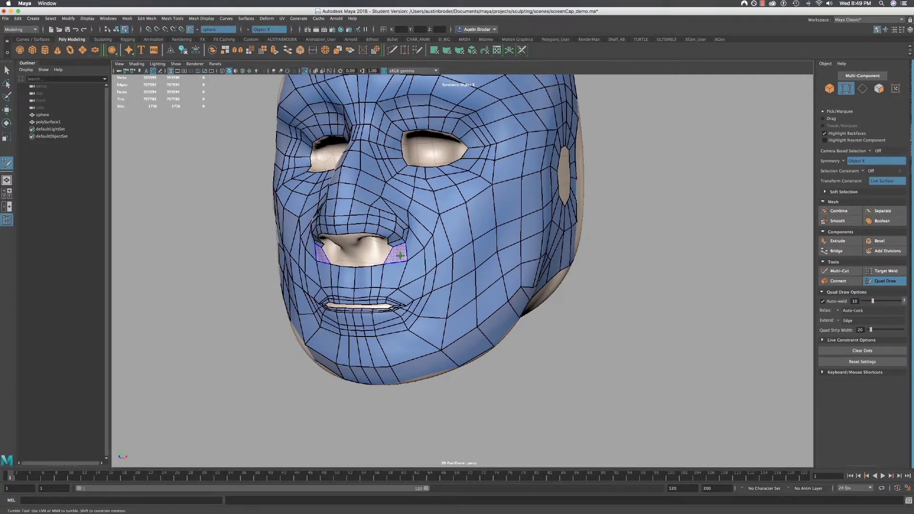
- Add a row of mirrored quads joining the area above the upper lip to the base of the nose
{"action": "left_click", "coordinate": [400, 255], "text": "shift"}
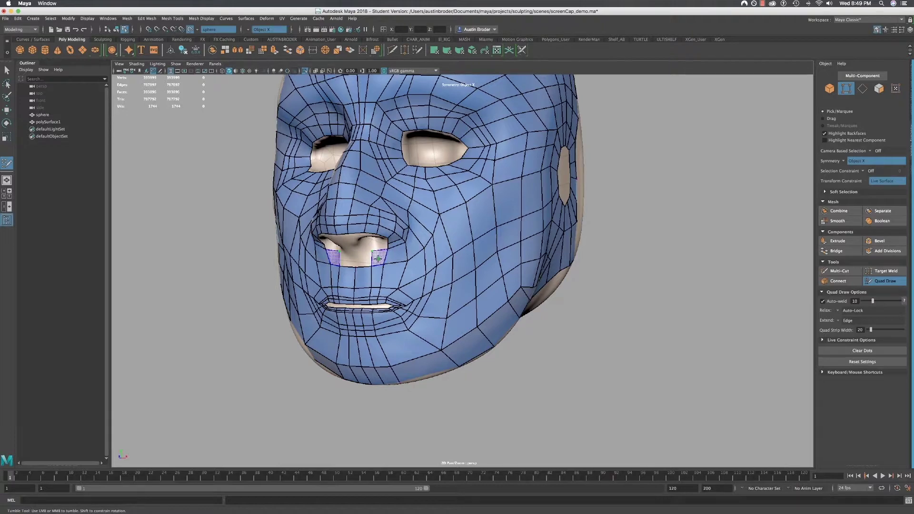
{"action": "left_click", "coordinate": [379, 257], "text": "shift"}
{"action": "left_click", "coordinate": [362, 259], "text": "shift"}
- Fill the underside of the nose between the nostrils with quads, joining the nose tip to the upper lip area
{"action": "right_click_drag", "start_coordinate": [362, 259], "coordinate": [405, 253], "text": "alt"}
{"action": "middle_click_drag", "start_coordinate": [369, 233], "coordinate": [452, 230], "text": "alt"}
{"action": "left_click_drag", "start_coordinate": [450, 230], "coordinate": [405, 228]}
{"action": "middle_click_drag", "start_coordinate": [405, 229], "coordinate": [443, 257], "text": "alt"}
{"action": "mouse_move", "coordinate": [443, 257]}
{"action": "left_mouse_down", "text": "alt"}
{"action": "mouse_move", "coordinate": [439, 157]}
{"action": "mouse_move", "coordinate": [403, 123]}
{"action": "left_mouse_up", "text": "alt"}
{"action": "left_click_drag", "start_coordinate": [419, 156], "coordinate": [435, 166], "text": "alt"}
{"action": "middle_click_drag", "start_coordinate": [435, 167], "coordinate": [444, 221], "text": "alt"}
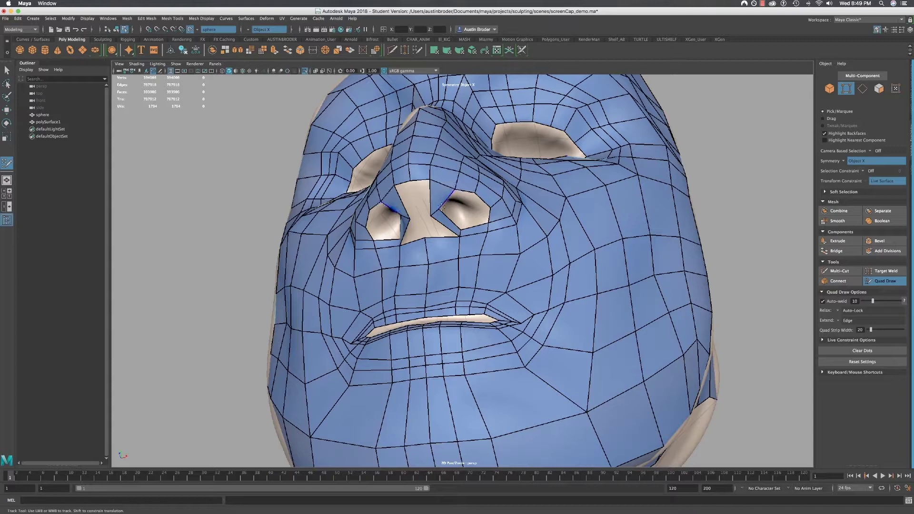
{"action": "left_click", "coordinate": [419, 215]}
{"action": "left_click", "coordinate": [432, 229], "text": "shift"}
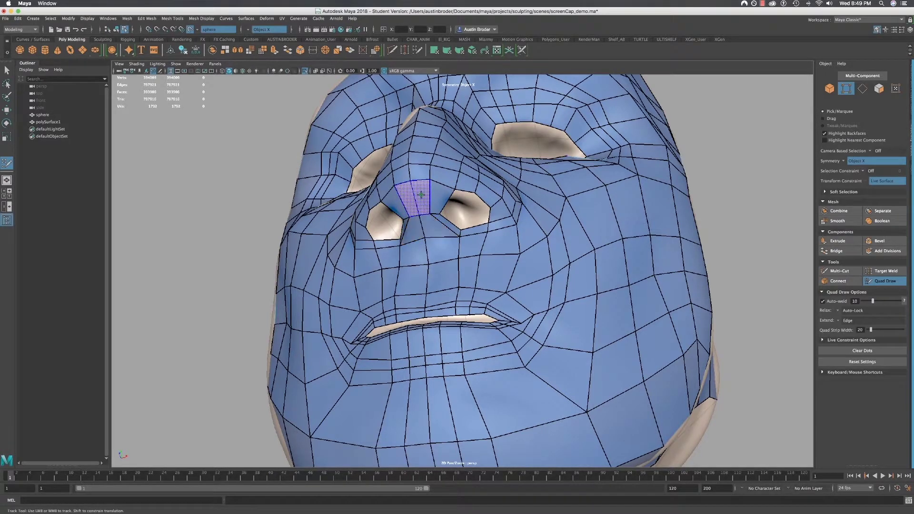
{"action": "left_click", "coordinate": [419, 193], "text": "shift"}
- Relax the nostril rims, then place points inside both nostrils and fill them with mirrored quads
{"action": "mouse_move", "coordinate": [482, 214]}
{"action": "left_mouse_down", "text": "shift"}
{"action": "mouse_move", "coordinate": [495, 214]}
{"action": "mouse_move", "coordinate": [479, 219]}
{"action": "left_mouse_up", "text": "shift"}
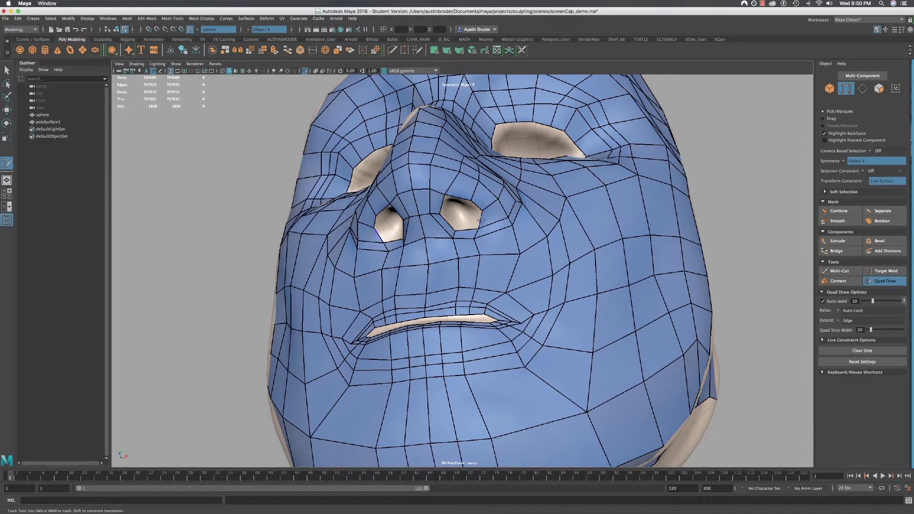
{"action": "left_click", "coordinate": [450, 206], "text": "shift"}
{"action": "right_click_drag", "start_coordinate": [462, 209], "coordinate": [475, 209], "text": "alt"}
{"action": "left_click", "coordinate": [468, 200]}
{"action": "left_click", "coordinate": [459, 194], "text": "shift"}
{"action": "left_click", "coordinate": [473, 209]}
{"action": "left_click", "coordinate": [474, 203], "text": "shift"}
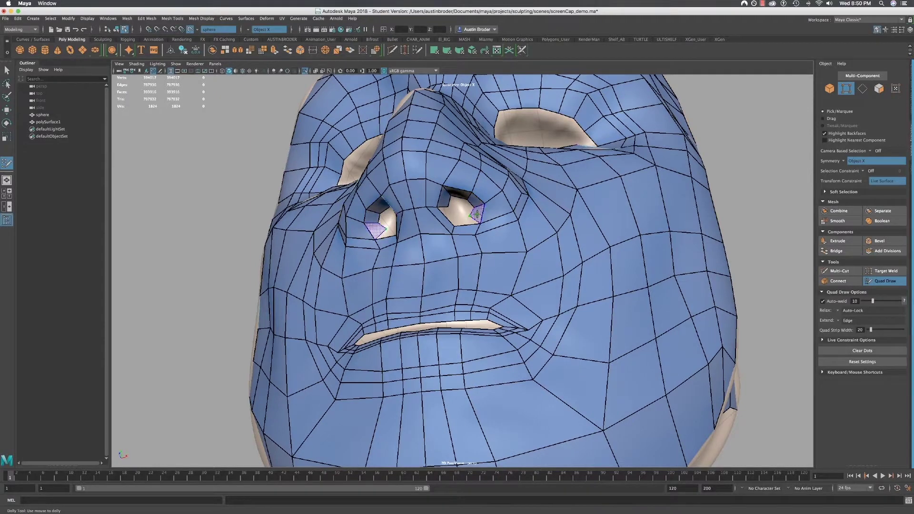
{"action": "left_click", "coordinate": [470, 216]}
{"action": "left_click", "coordinate": [477, 214], "text": "shift"}
{"action": "left_click", "coordinate": [464, 220], "text": "shift"}
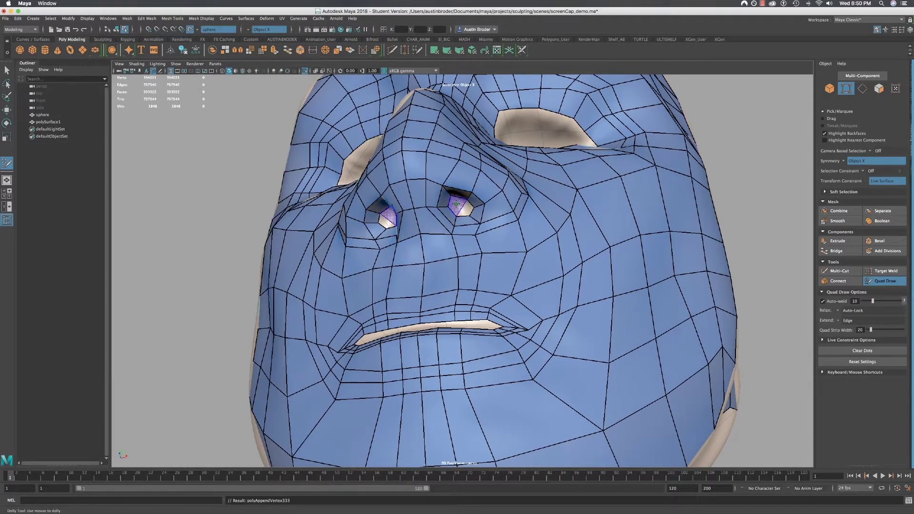
{"action": "left_click", "coordinate": [457, 204], "text": "shift"}
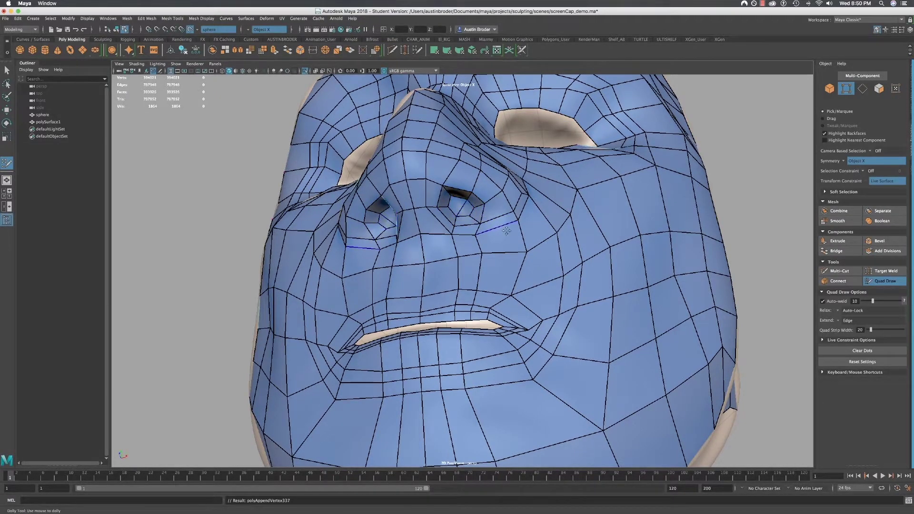
- Build a mirrored row of quads inside the eye openings along the upper eyelids, from inner to outer corner
{"action": "right_click_drag", "start_coordinate": [550, 202], "coordinate": [473, 228], "text": "alt"}
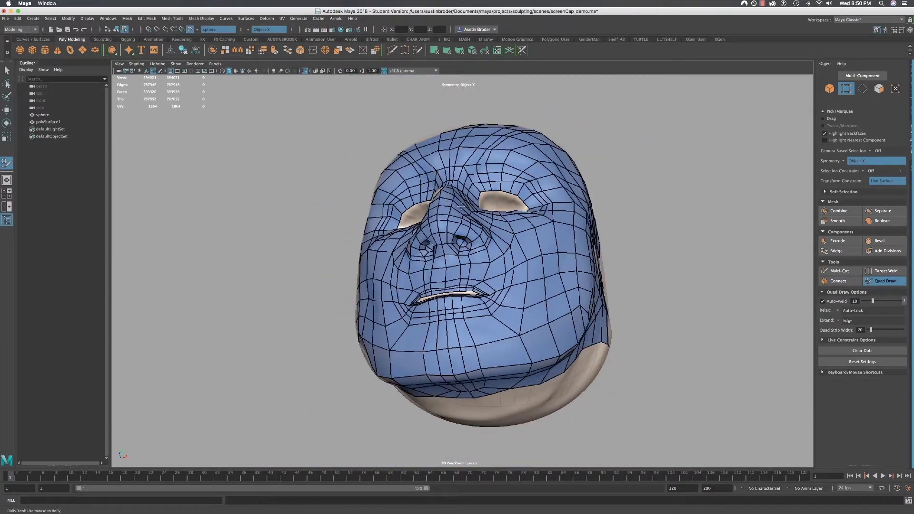
{"action": "left_click_drag", "start_coordinate": [473, 227], "coordinate": [615, 225], "text": "alt"}
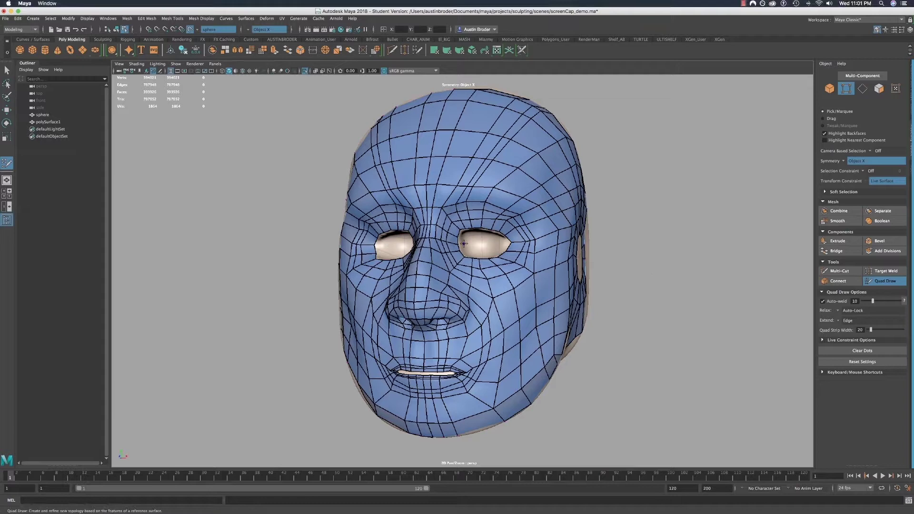
{"action": "scroll", "coordinate": [475, 223], "scroll_direction": "up", "scroll_amount": 5}
{"action": "left_click", "coordinate": [458, 216], "text": "shift"}
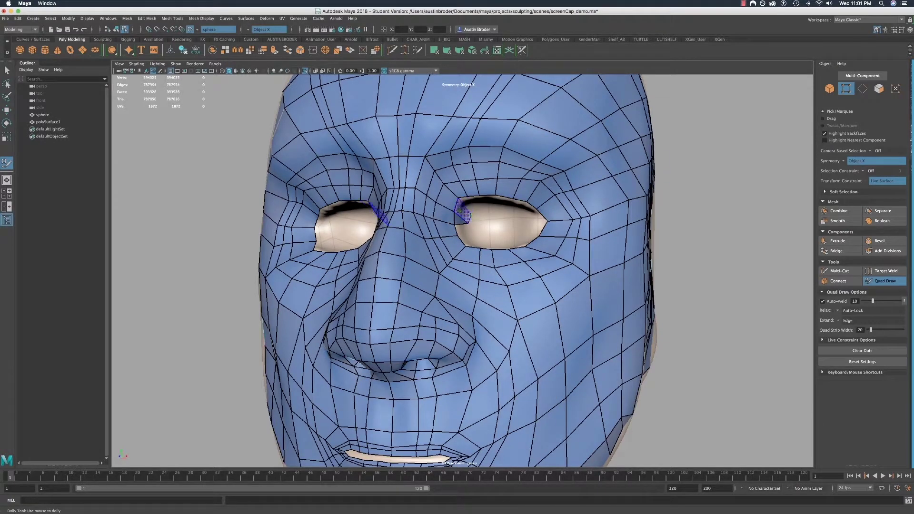
{"action": "left_click", "coordinate": [471, 208], "text": "shift"}
{"action": "left_click", "coordinate": [490, 220]}
{"action": "left_click", "coordinate": [482, 208], "text": "shift"}
{"action": "left_click", "coordinate": [508, 220]}
{"action": "left_click", "coordinate": [502, 209], "text": "shift"}
{"action": "left_click", "coordinate": [524, 222]}
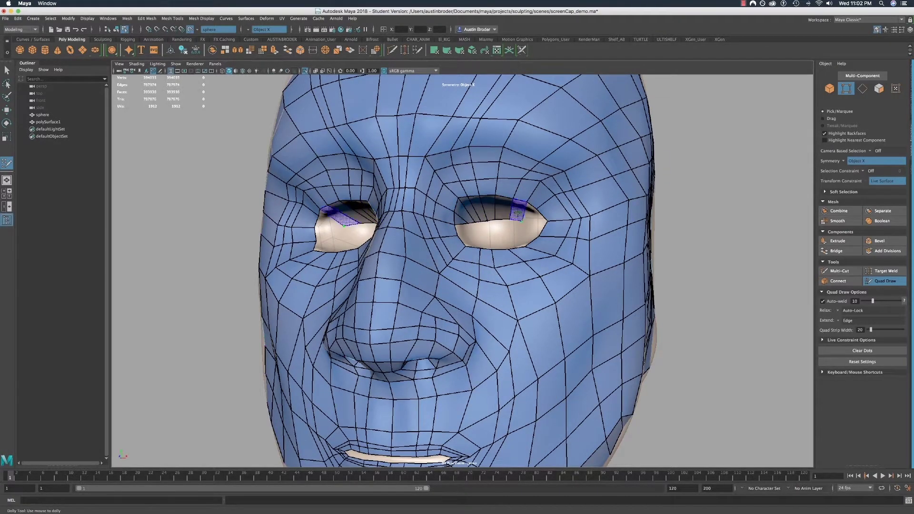
{"action": "left_click", "coordinate": [532, 222]}
{"action": "left_click", "coordinate": [530, 213], "text": "shift"}
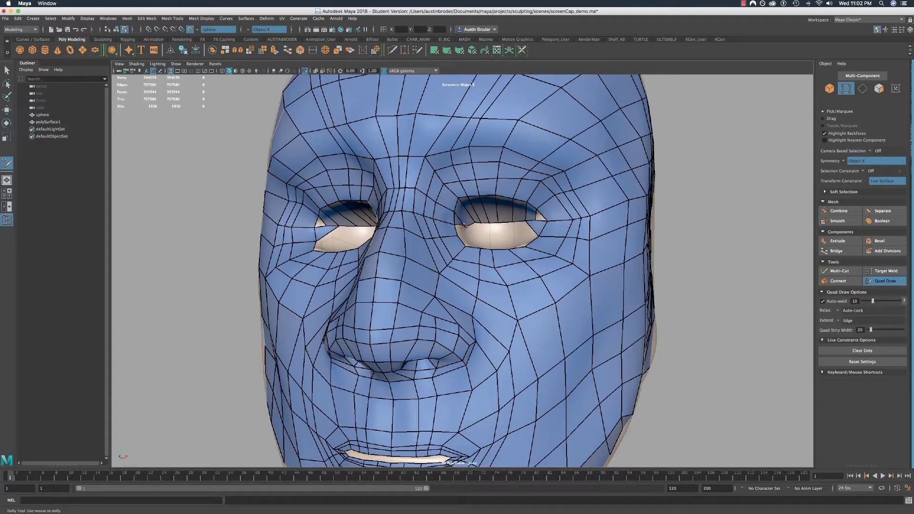
- Turn off the live surface and isolate the retopologized polySurface1 mesh in the viewport
{"action": "right_click_drag", "start_coordinate": [480, 223], "coordinate": [428, 224], "text": "alt"}
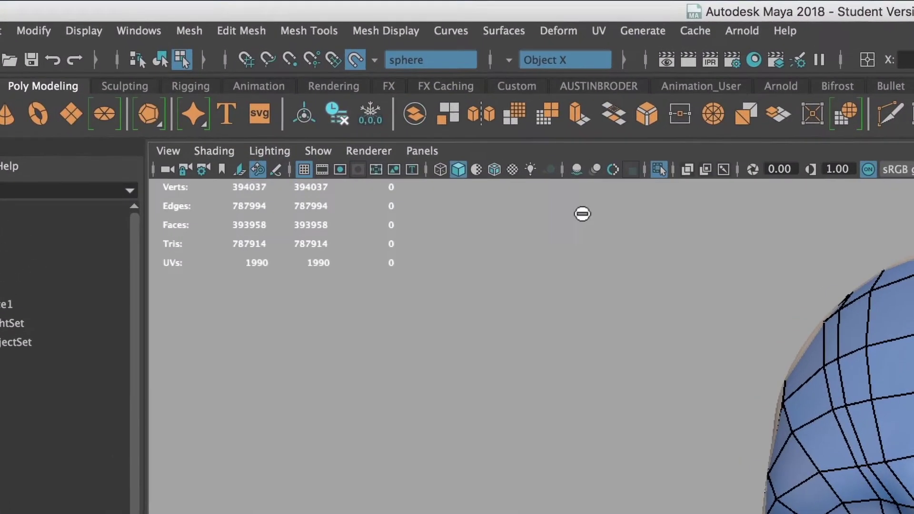
{"action": "left_click", "coordinate": [356, 60]}
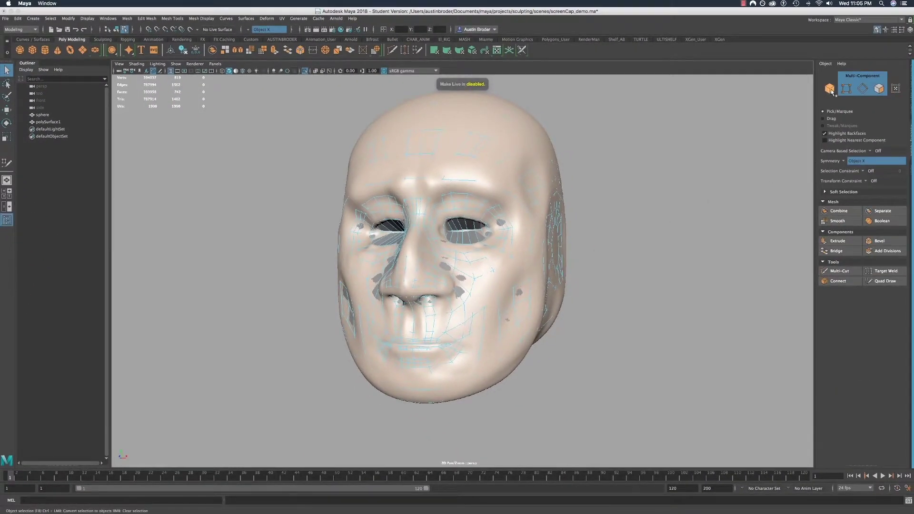
{"action": "left_click", "coordinate": [830, 90]}
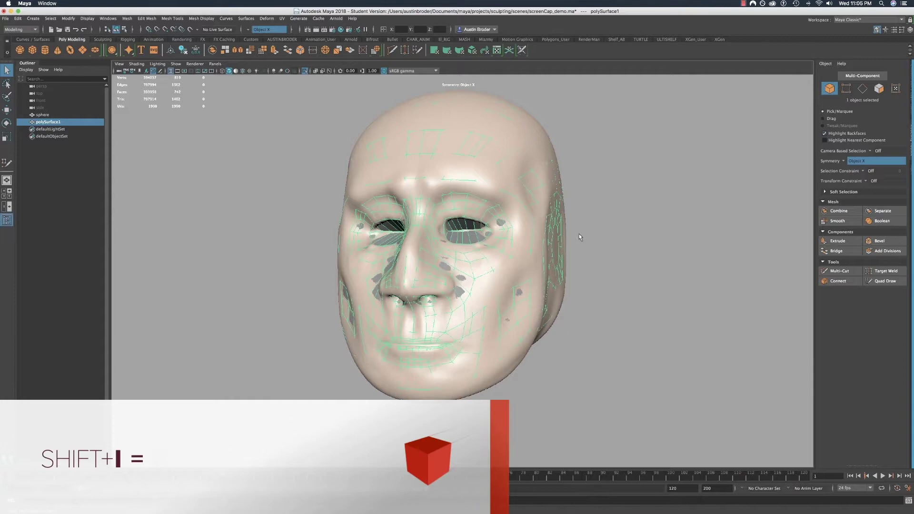
{"action": "key", "text": "shift+i"}
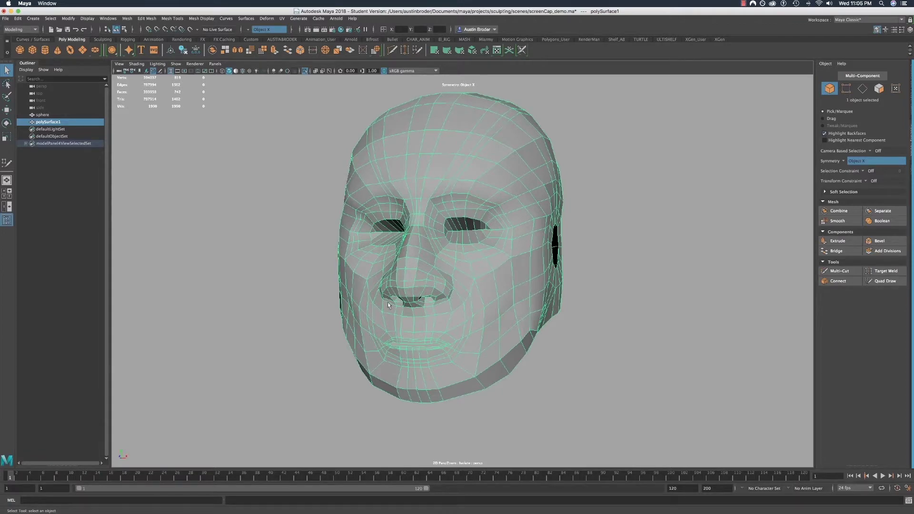
- Extrude the inner lip border edge loop back into the mouth and scale it taller
{"action": "right_click_drag", "start_coordinate": [377, 316], "coordinate": [478, 364], "text": "alt"}
{"action": "middle_click_drag", "start_coordinate": [431, 353], "coordinate": [485, 233], "text": "alt"}
{"action": "right_click_drag", "start_coordinate": [486, 233], "coordinate": [504, 269], "text": "alt"}
{"action": "left_click_drag", "start_coordinate": [504, 270], "coordinate": [456, 267], "text": "alt"}
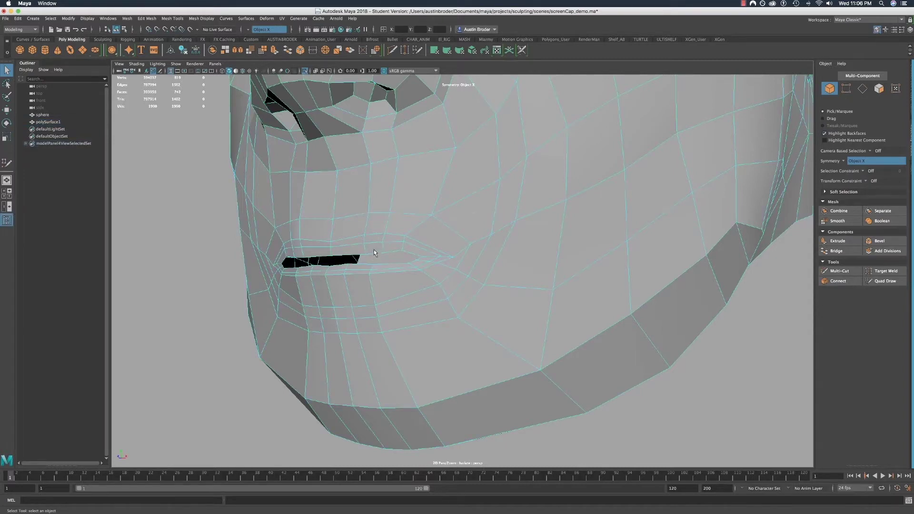
{"action": "right_click_drag", "start_coordinate": [374, 249], "coordinate": [379, 218]}
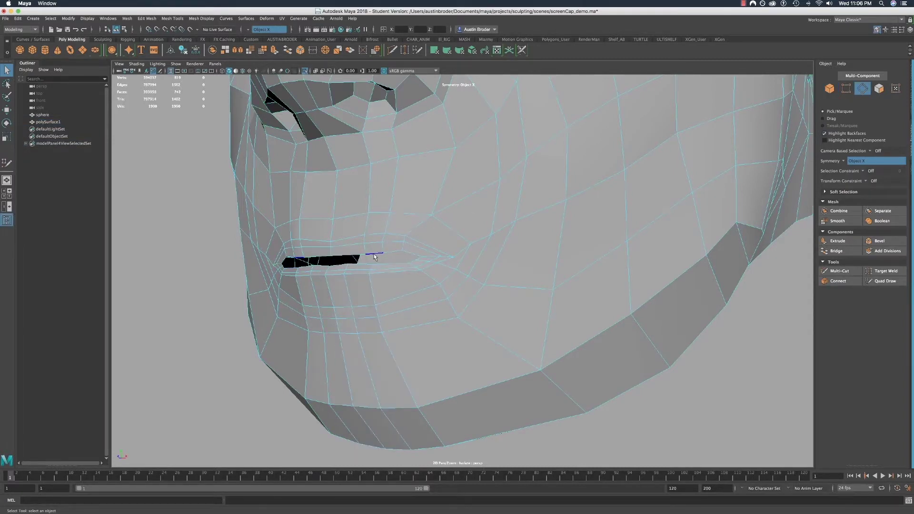
{"action": "double_click", "coordinate": [374, 254]}
{"action": "left_click_drag", "start_coordinate": [373, 257], "coordinate": [374, 281], "text": "alt"}
{"action": "key", "text": "w"}
{"action": "key", "text": "r"}
{"action": "left_click_drag", "start_coordinate": [401, 199], "coordinate": [285, 209], "text": "alt"}
{"action": "left_click_drag", "start_coordinate": [225, 287], "coordinate": [258, 287]}
{"action": "left_click_drag", "start_coordinate": [259, 255], "coordinate": [260, 238]}
- Extrude the mouth opening's edge loop deeper into the head twice, enlarging its height between extrusions to form a mouth cavity
{"action": "key", "text": "w"}
{"action": "left_click_drag", "start_coordinate": [223, 287], "coordinate": [279, 286], "text": "shift"}
{"action": "key", "text": "r"}
{"action": "left_click_drag", "start_coordinate": [315, 253], "coordinate": [314, 210]}
{"action": "key", "text": "w"}
{"action": "left_click_drag", "start_coordinate": [284, 285], "coordinate": [394, 285], "text": "shift"}
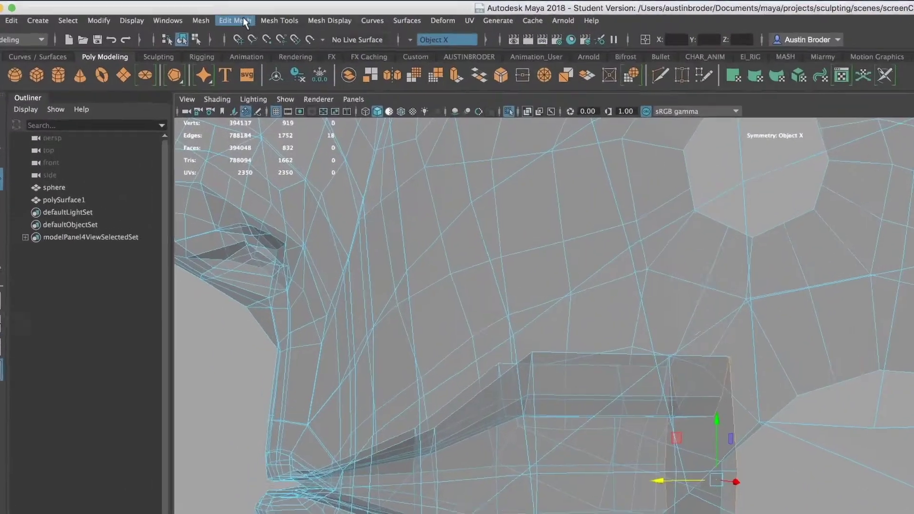
- Close the back of the mouth cavity by merging its rear edge loop to center
{"action": "left_click", "coordinate": [146, 18]}
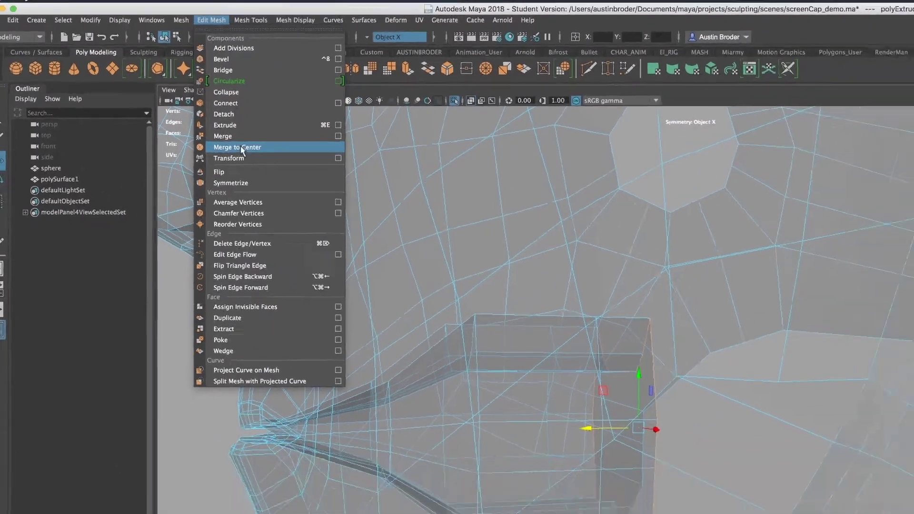
{"action": "left_click", "coordinate": [284, 174]}
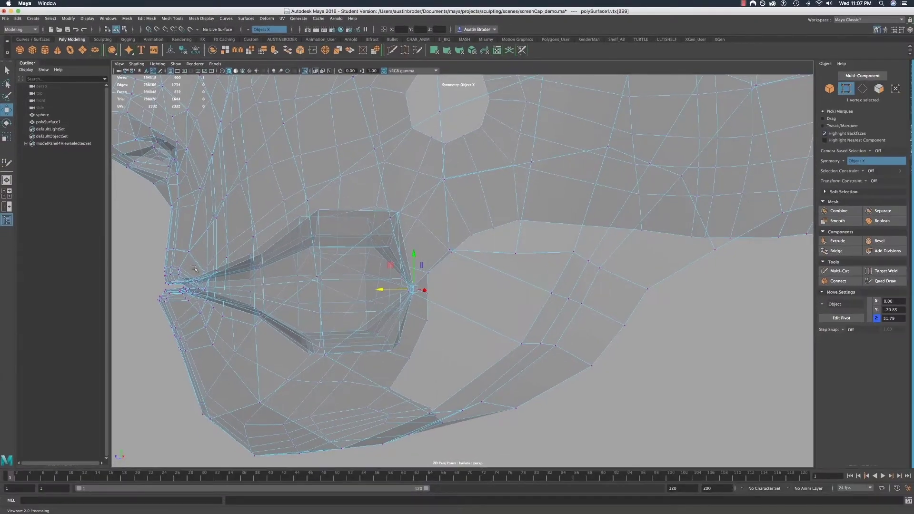
{"action": "left_click_drag", "start_coordinate": [242, 275], "coordinate": [367, 262], "text": "alt"}
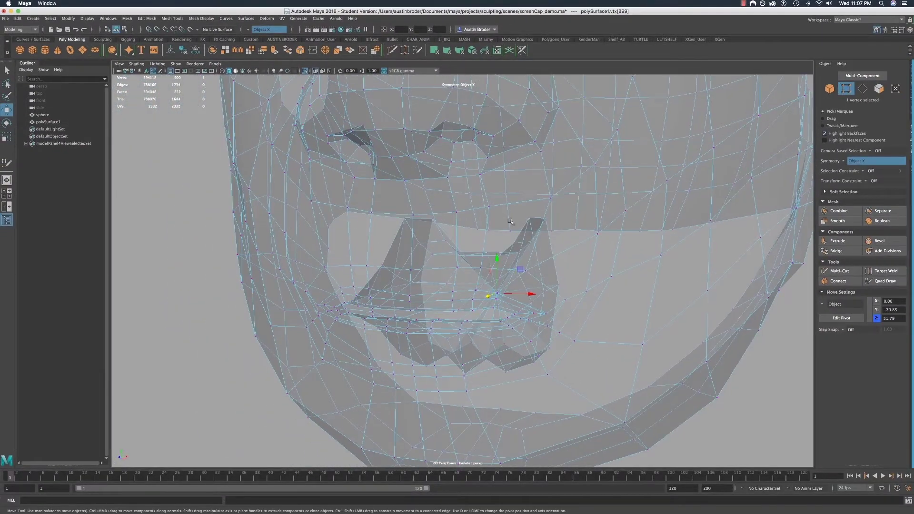
{"action": "right_click_drag", "start_coordinate": [511, 222], "coordinate": [401, 209], "text": "alt"}
- Set the viewport to shaded display and turn off both the isolation and X-ray modes
{"action": "key", "text": "5"}
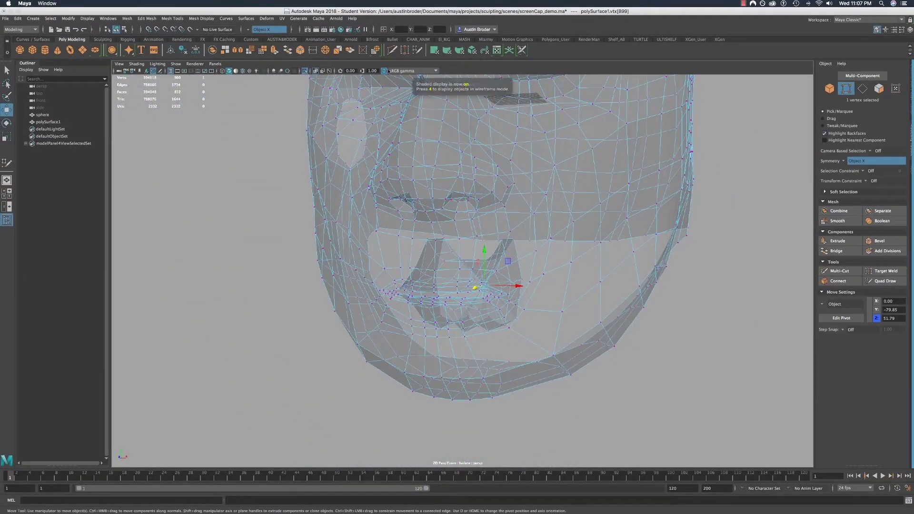
{"action": "left_click", "coordinate": [305, 70]}
{"action": "left_click", "coordinate": [315, 71]}
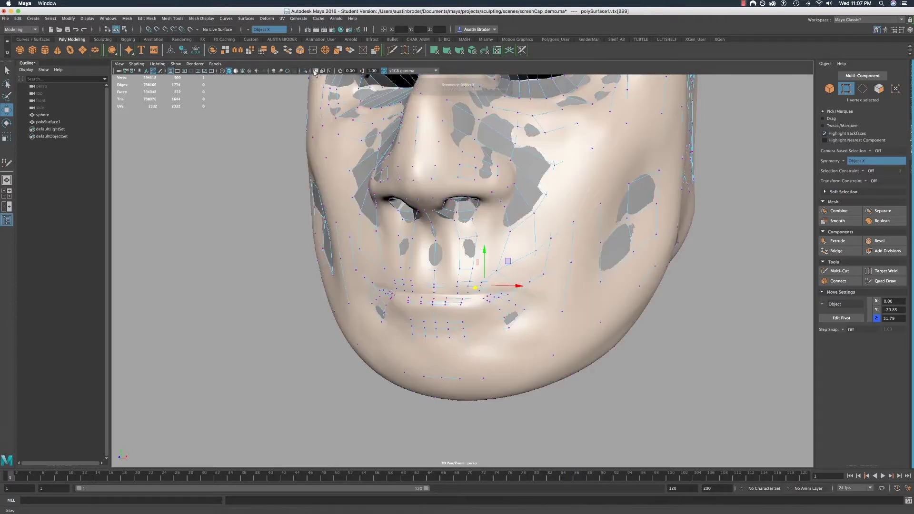
- Return polySurface1 to object mode, isolate it and frame the whole head to review it from the side and front
{"action": "key", "text": "q"}
{"action": "key", "text": "F8"}
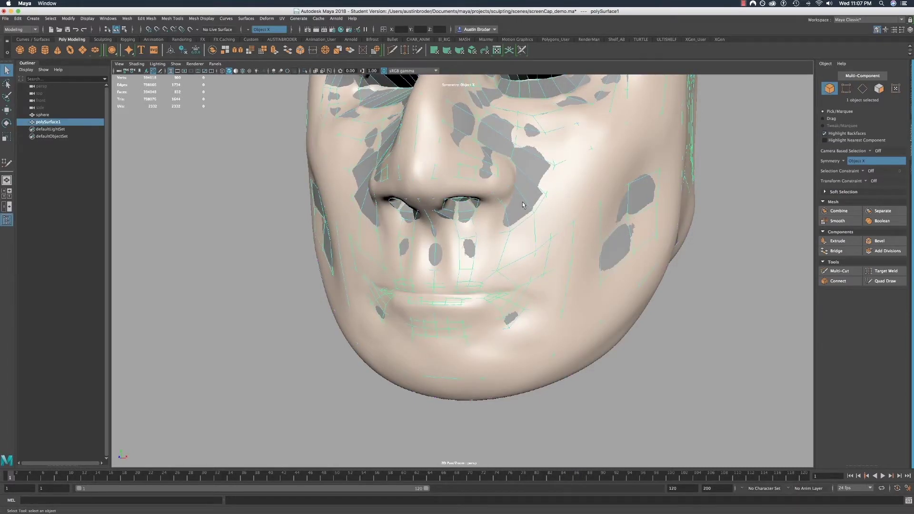
{"action": "key", "text": "ctrl+1"}
{"action": "key", "text": "f"}
{"action": "left_click_drag", "start_coordinate": [350, 201], "coordinate": [605, 198], "text": "alt"}
{"action": "middle_click_drag", "start_coordinate": [605, 198], "coordinate": [601, 224], "text": "alt"}
{"action": "right_click_drag", "start_coordinate": [601, 223], "coordinate": [602, 227], "text": "alt"}
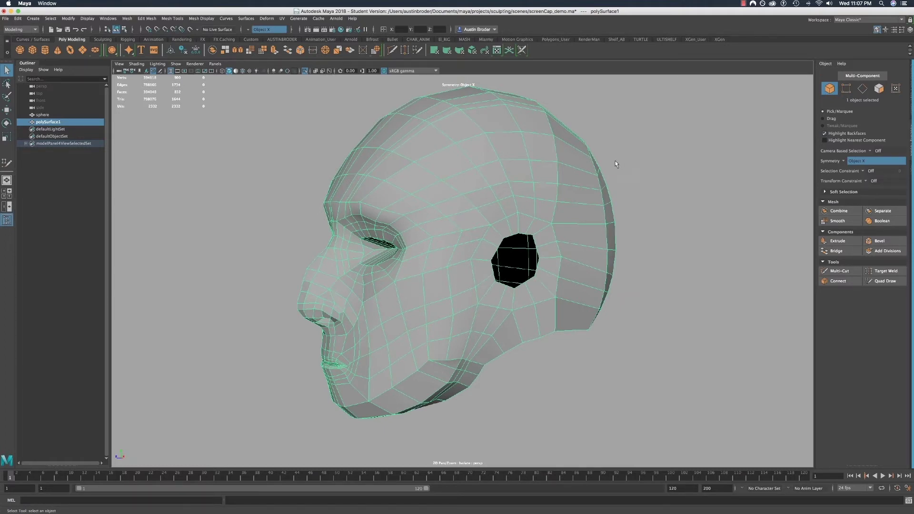
{"action": "left_click_drag", "start_coordinate": [613, 166], "coordinate": [650, 159], "text": "alt"}
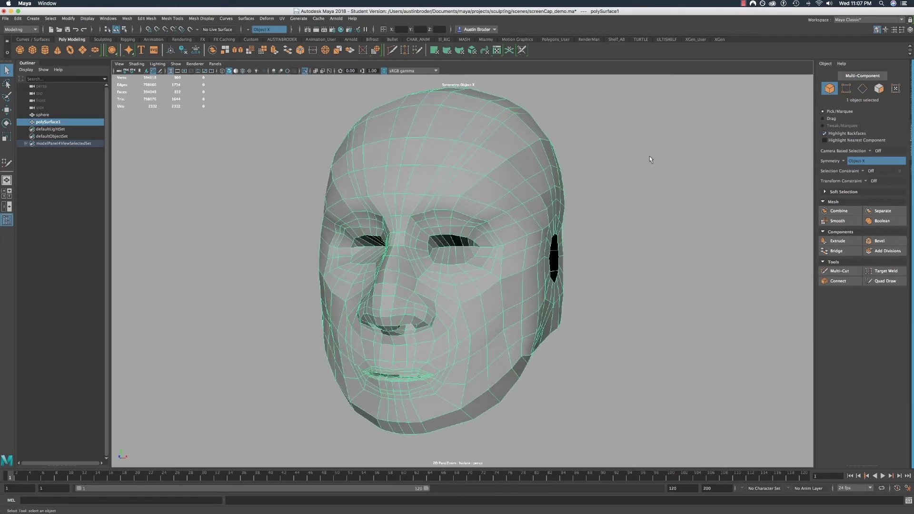